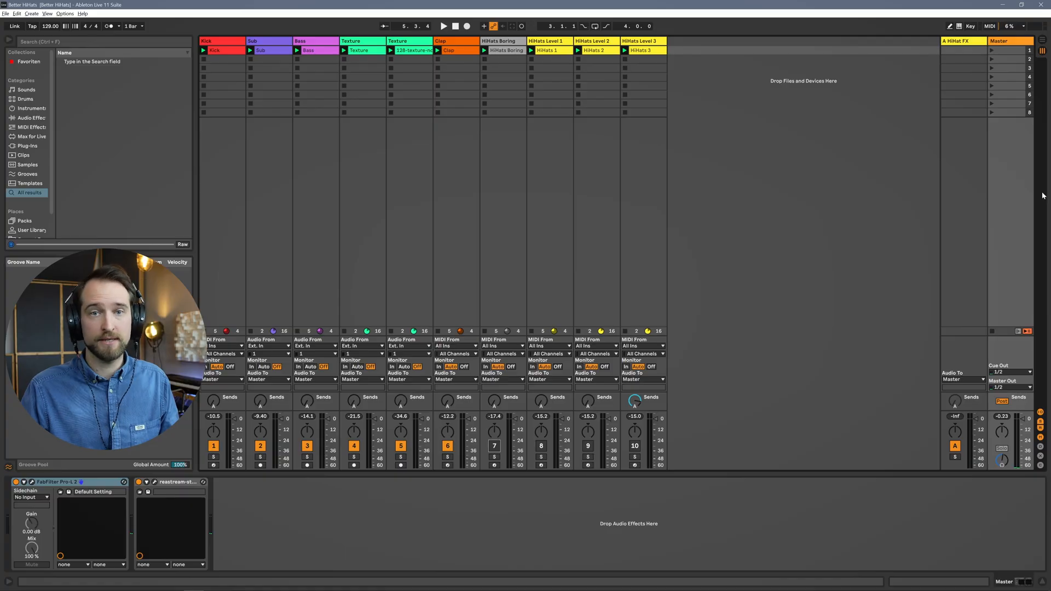
Play the loop without any hi-hat track and stop playback
key("space")
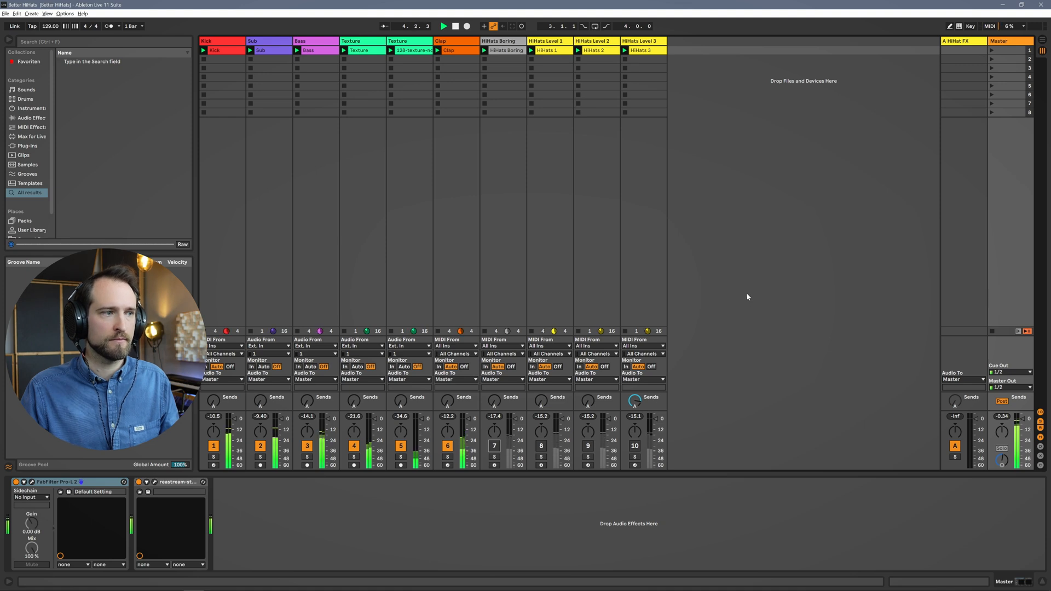
key("space")
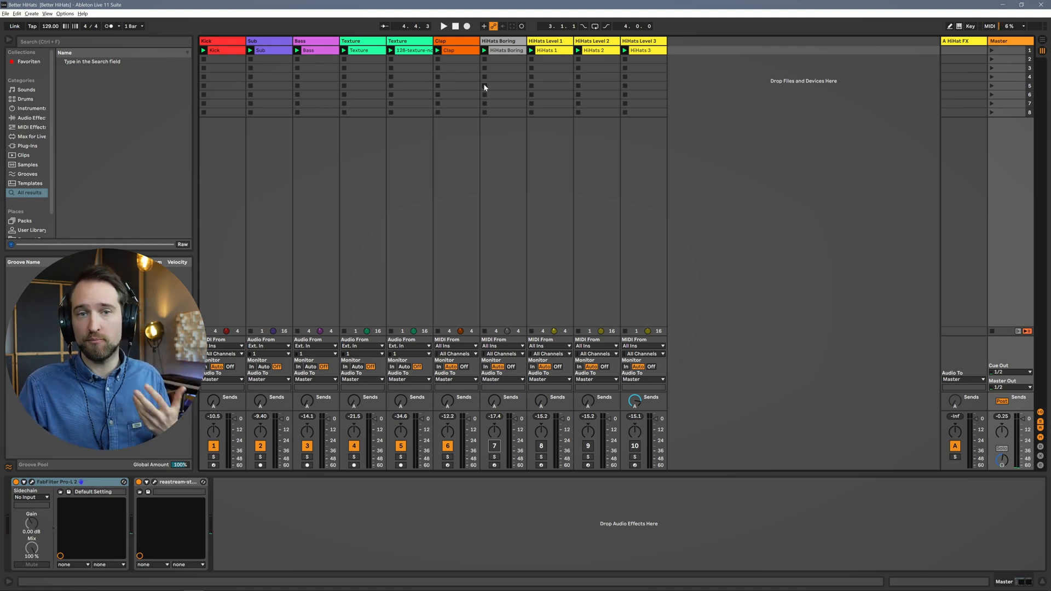
Open the HiHats Boring clip's notes, activate its track and play the loop
left_click(499, 55)
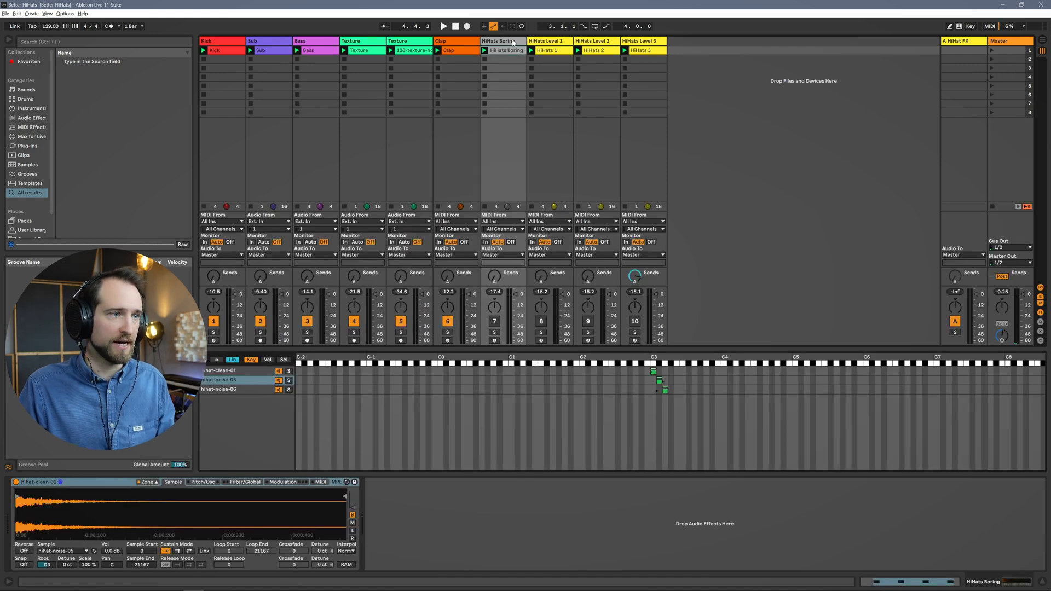
left_click(510, 50)
left_click(358, 518)
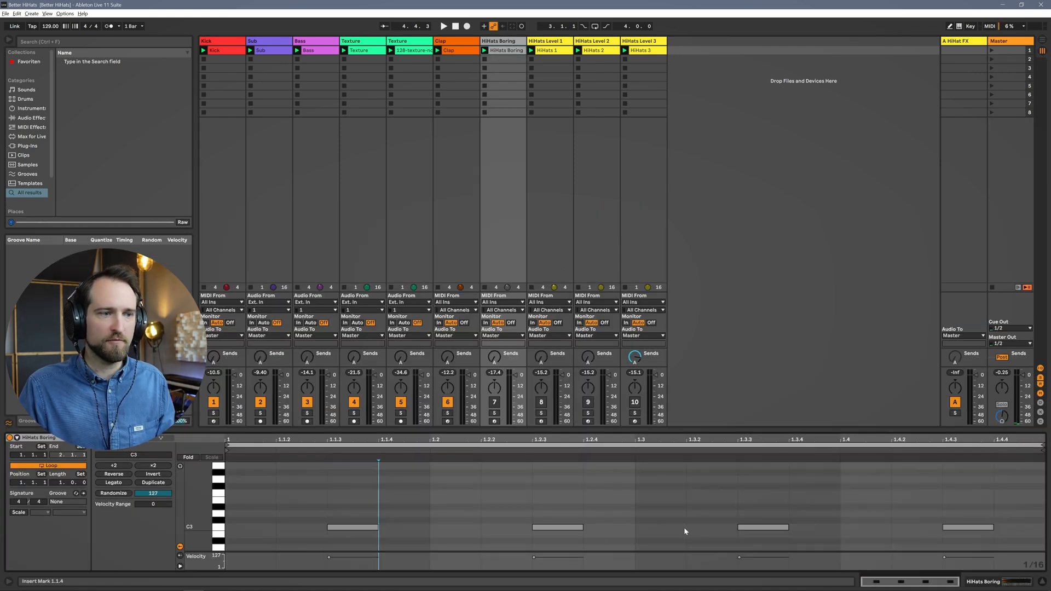
left_click(495, 402)
key("space")
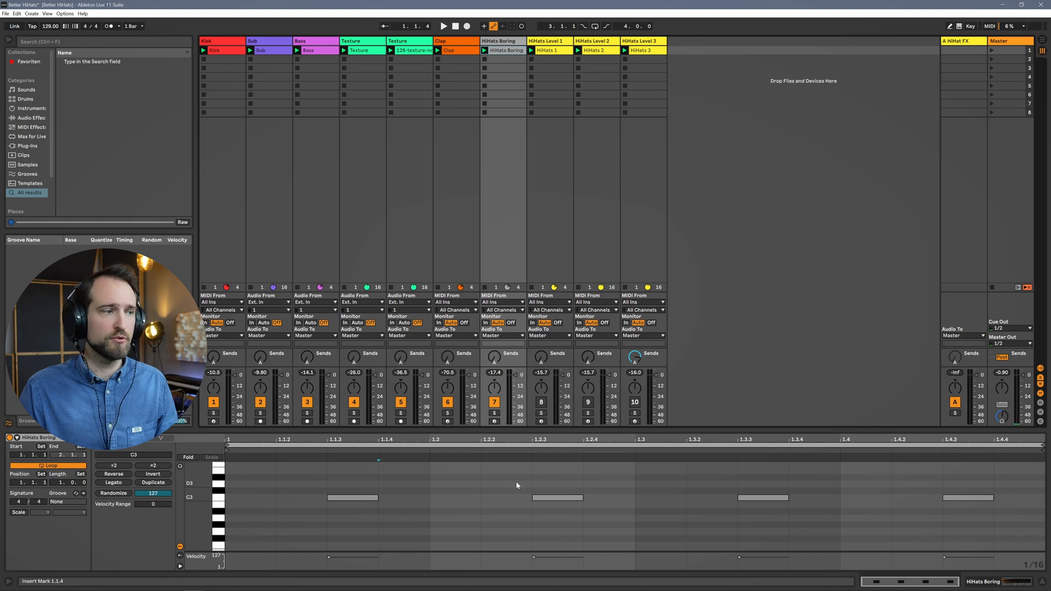
In the HiHats Boring Sampler's key zones, restrict hihat-clean-01 to C3 and hihat-clean-03 to the note just below it
key("shift+Tab")
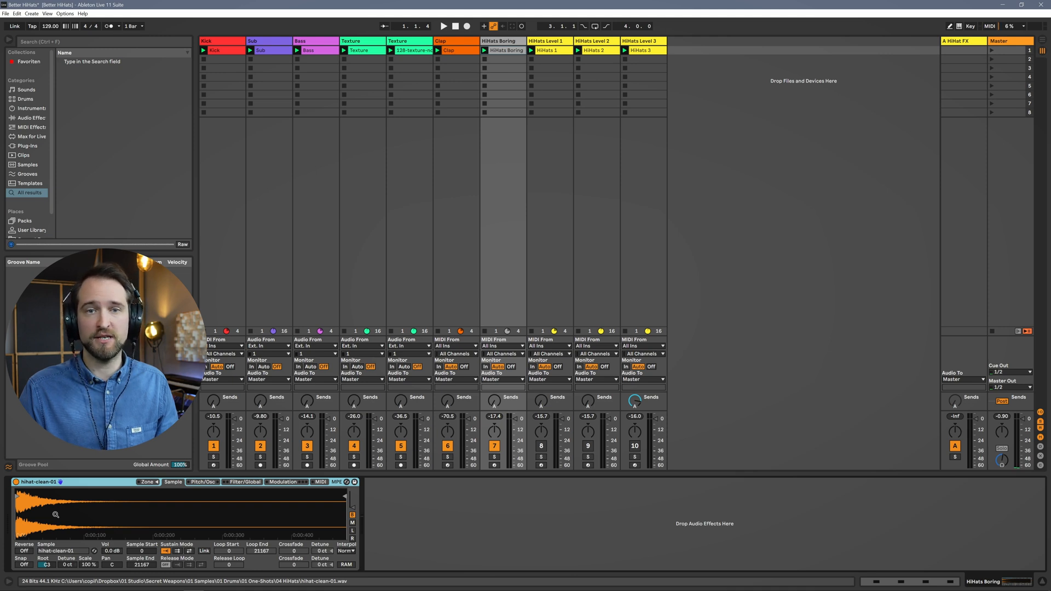
left_click(156, 482)
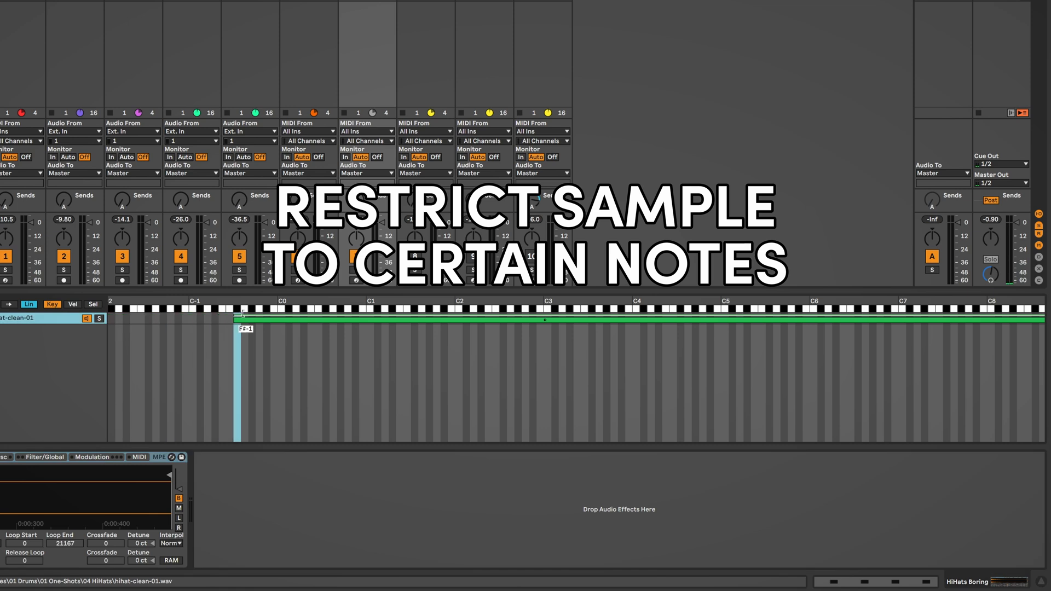
left_click_drag(242, 314, 545, 314)
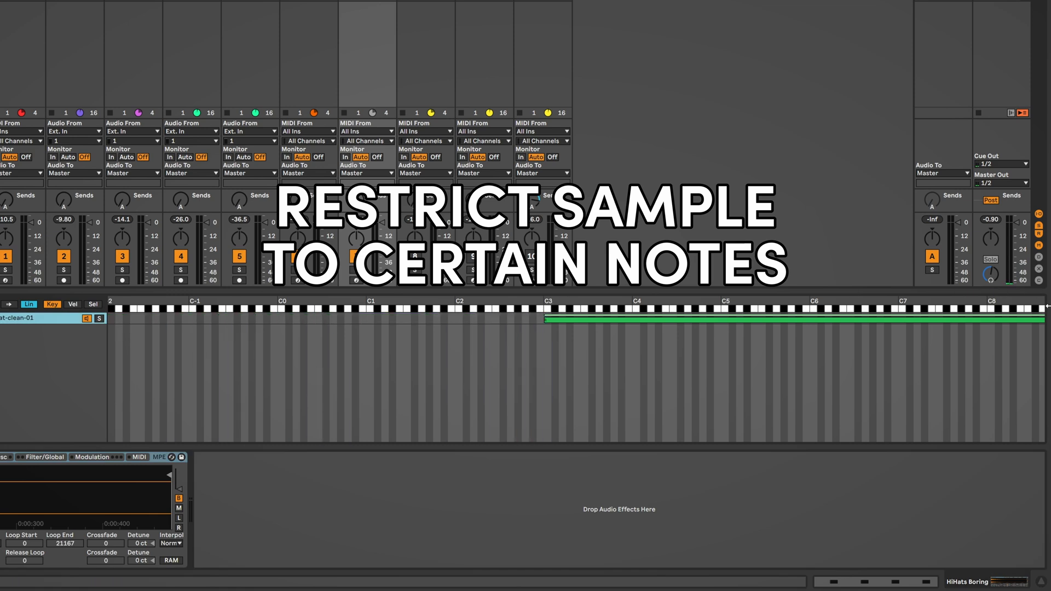
left_click_drag(1046, 322, 551, 323)
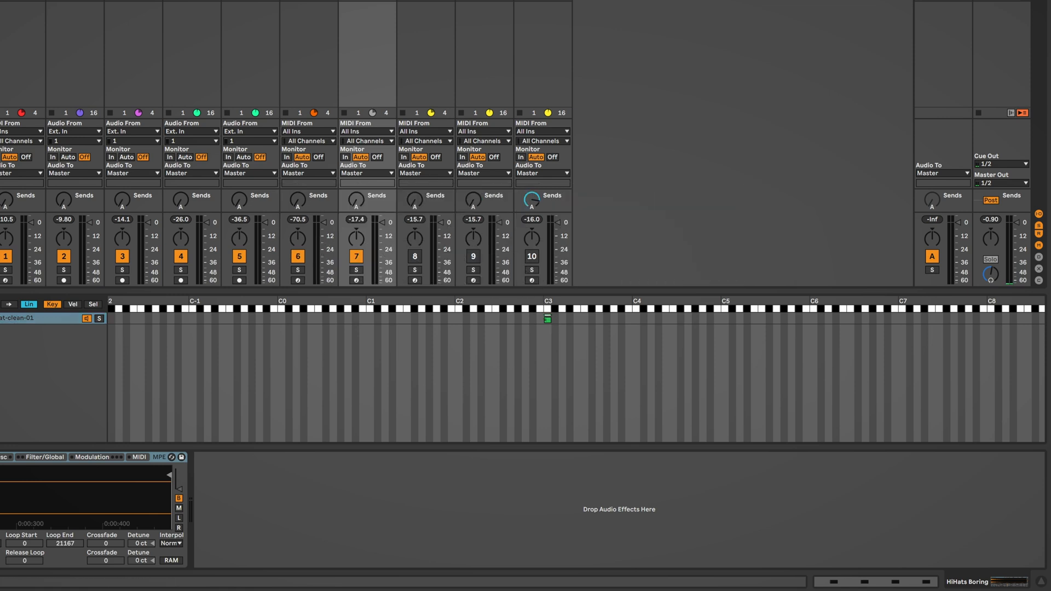
left_click_drag(110, 334, 540, 336)
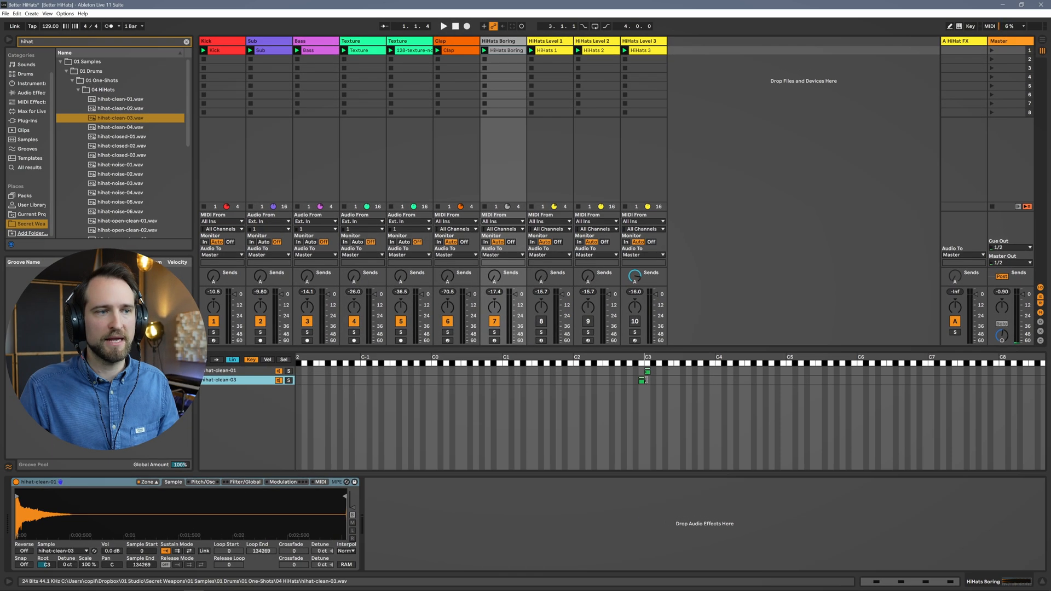
Switch from the HiHats Boring track to HiHats Level 1, deactivating the former and activating the latter
left_click(552, 48)
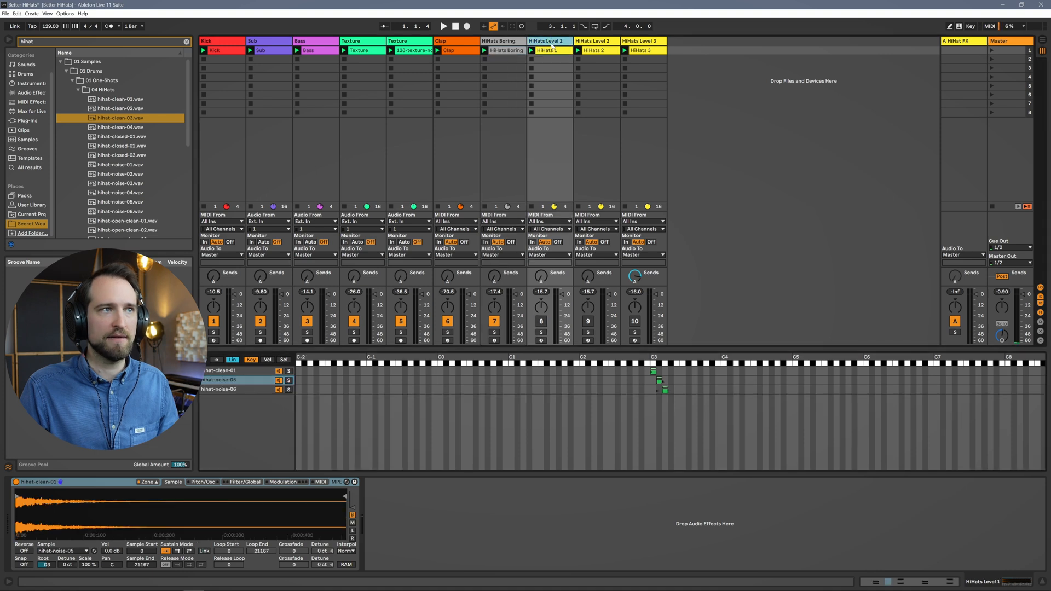
left_click(494, 321)
left_click(541, 321)
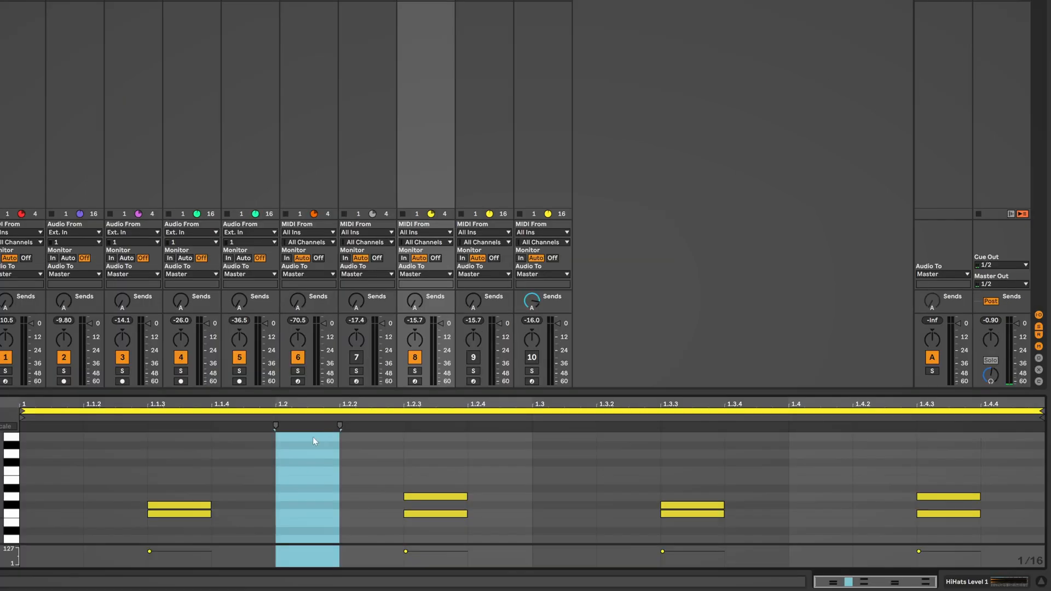
Examine which upper notes are layered over the C3 hits on the four offbeats of the HiHats 1 clip
scroll(260, 484, "down", 1)
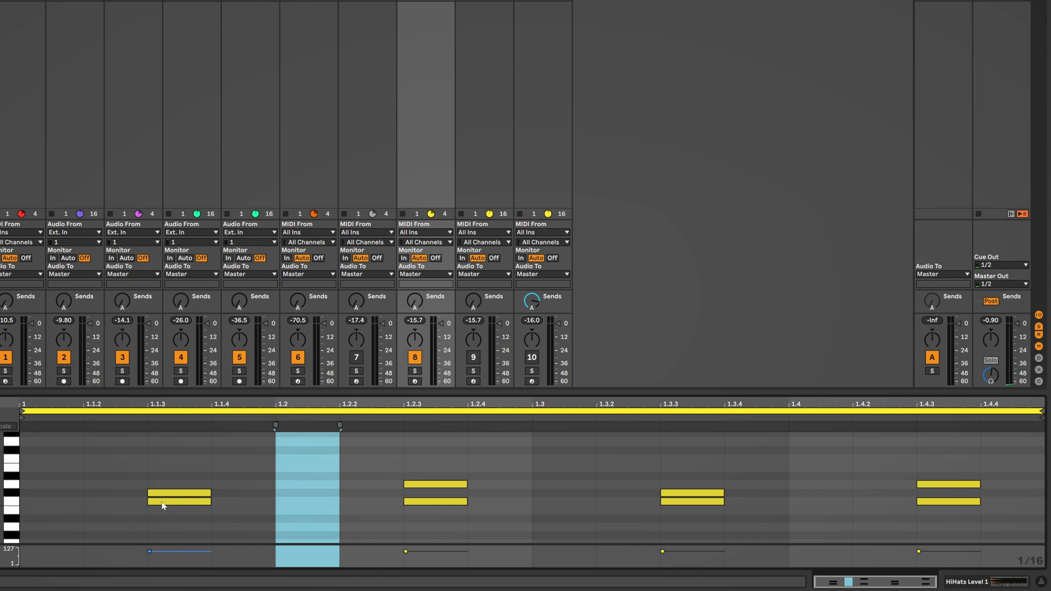
left_click(192, 493)
left_click(444, 488)
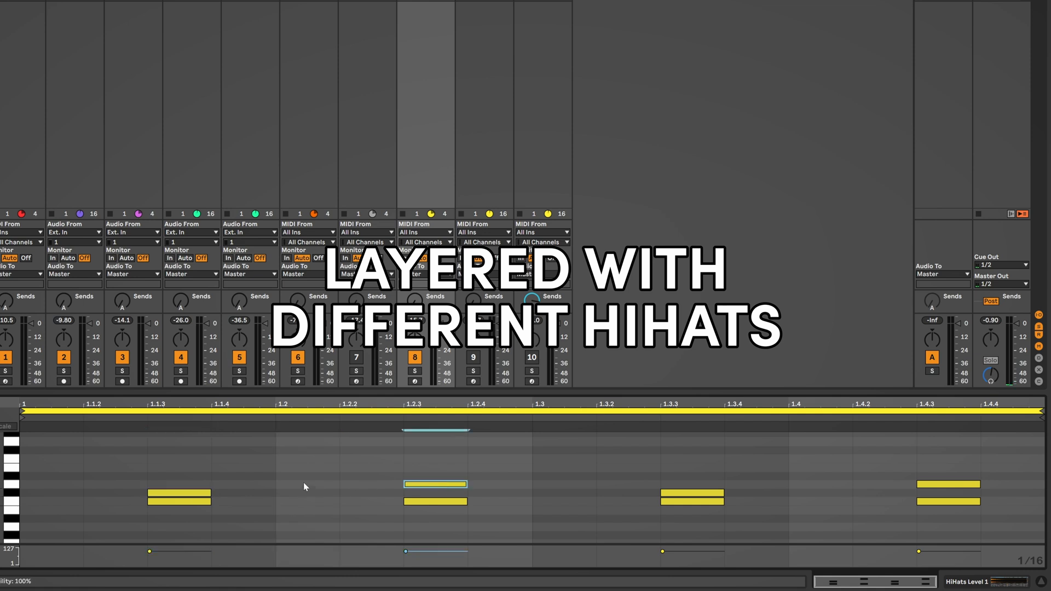
left_click(179, 494)
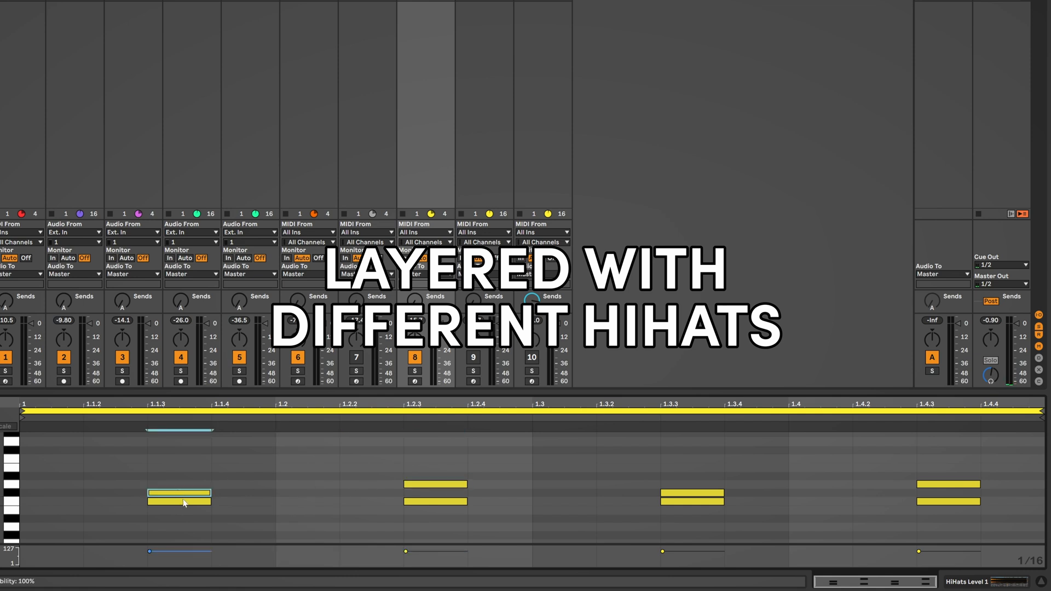
left_click(463, 484)
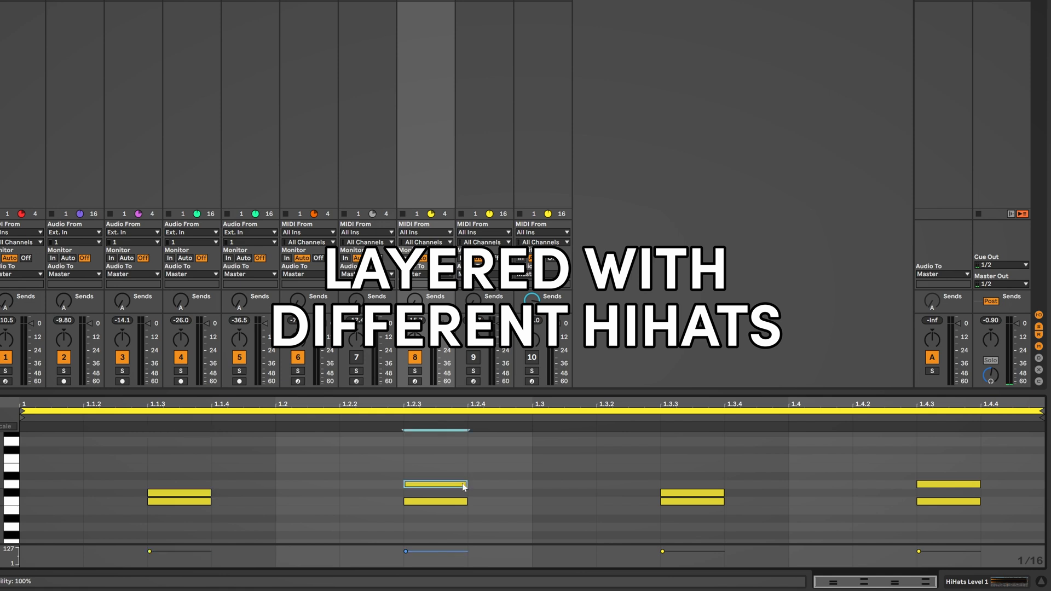
left_click(679, 493)
left_click(944, 485)
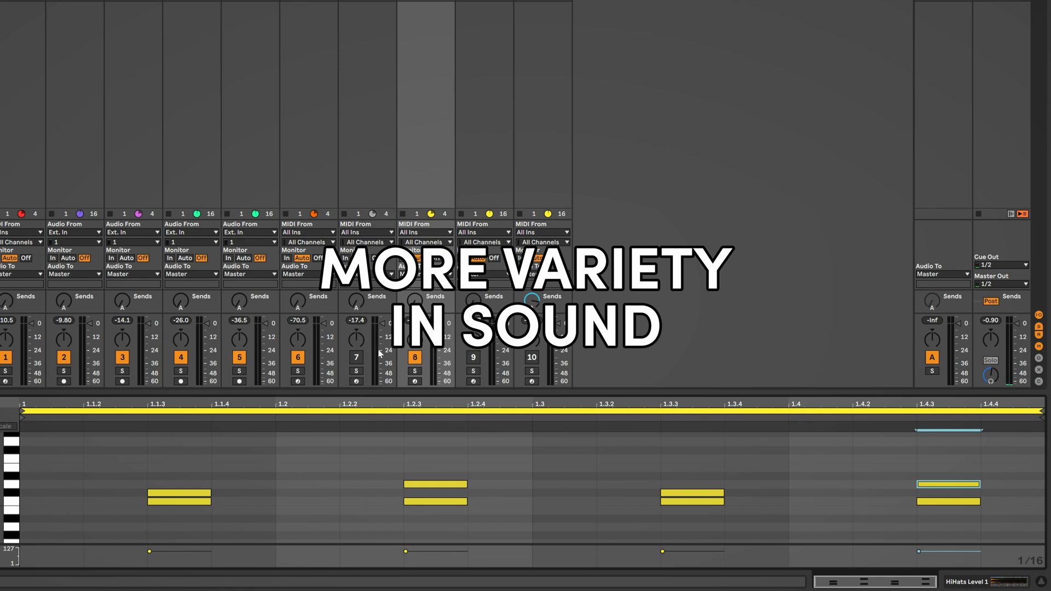
Play the loop and solo the HiHats Level 1 track to hear the layered hi-hats
key("space")
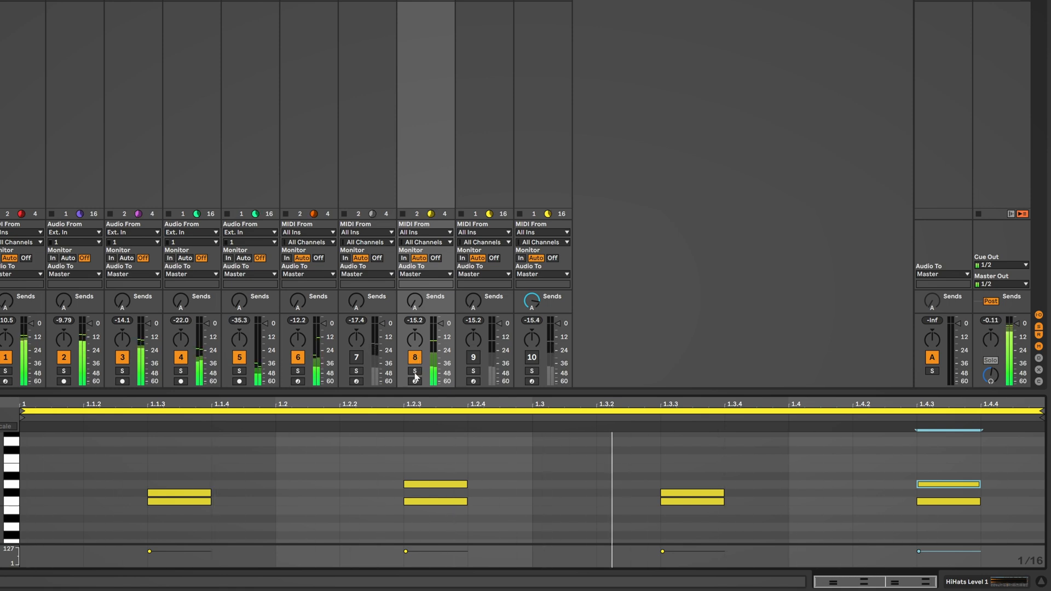
left_click(415, 372)
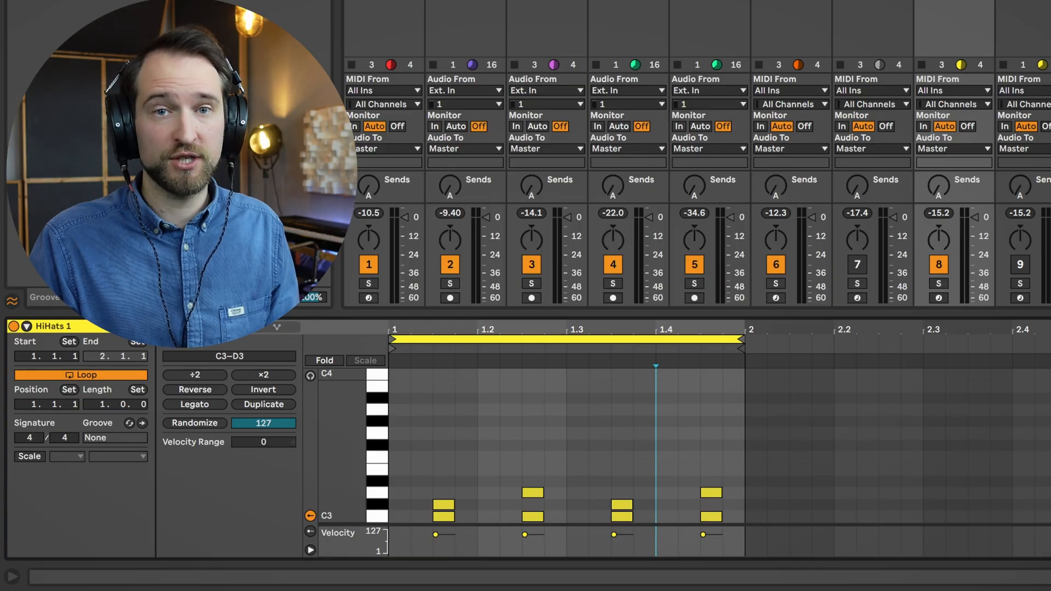
Extend the HiHats 1 clip to four bars by duplicating its loop
left_click(264, 405)
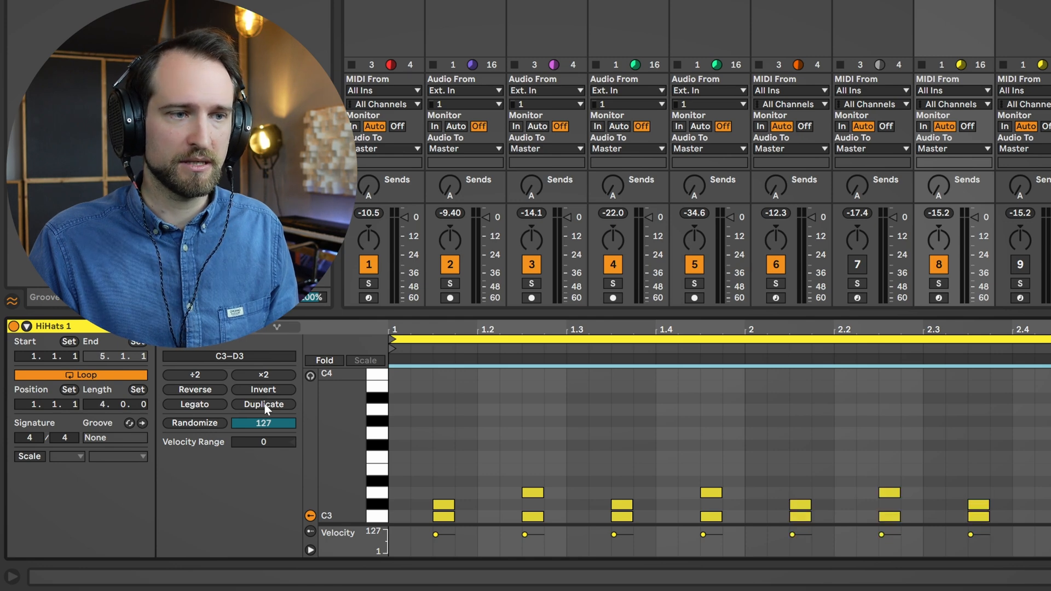
left_click(931, 447)
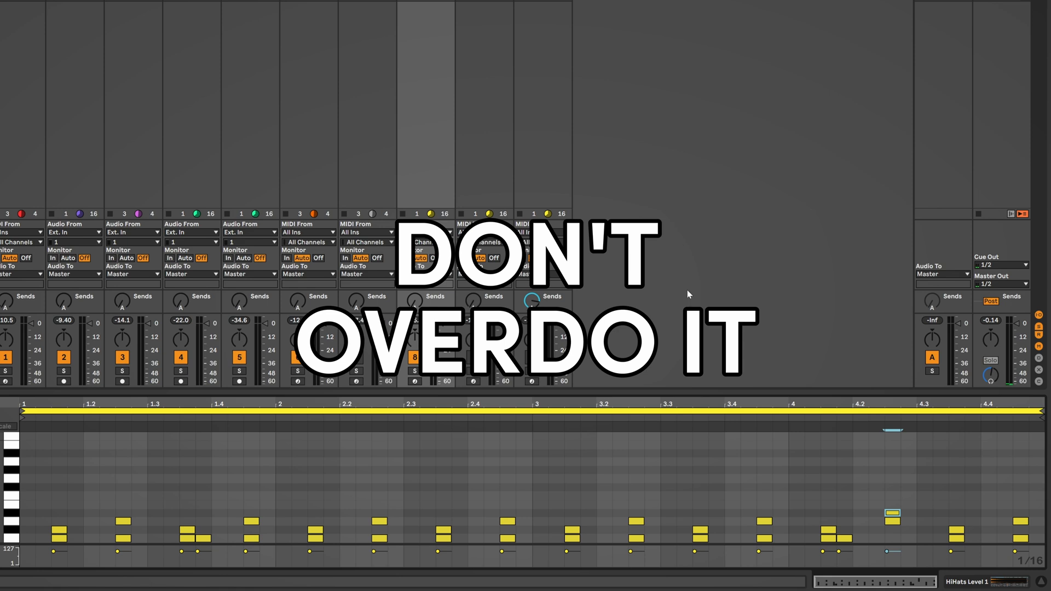
Select the HiHats Level 2 track and play the loop
left_click(484, 2)
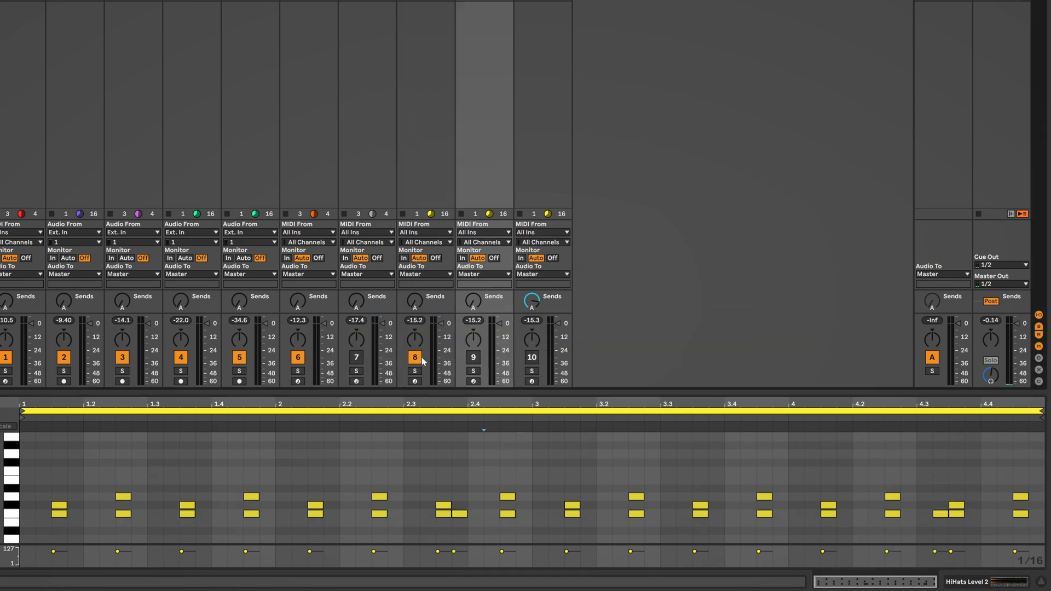
key("space")
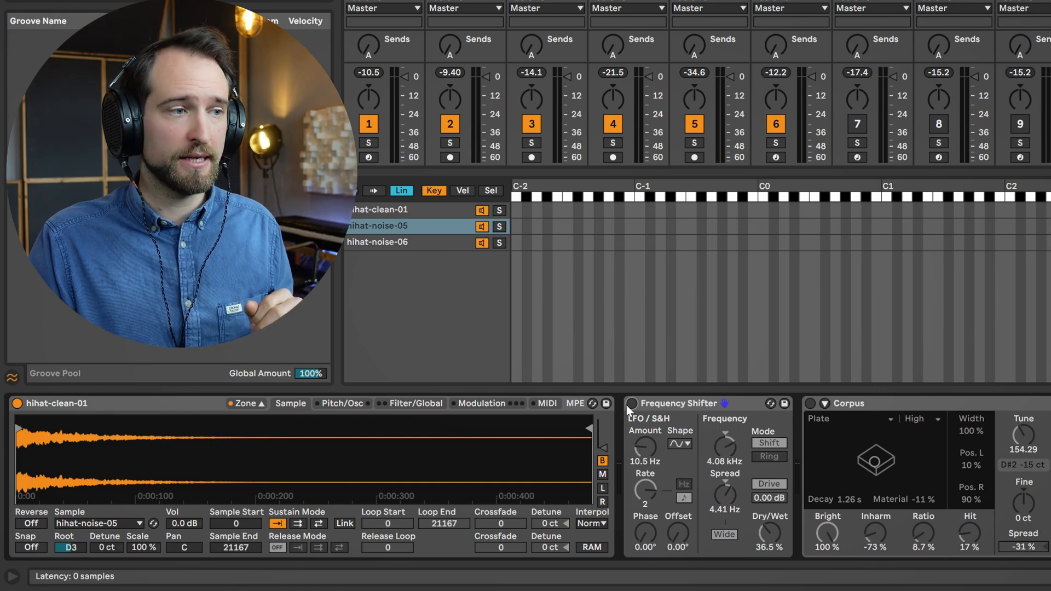
Turn on the Frequency Shifter, compare its Ring and Shift modes, keep Shift, and bypass and re-enable the effect
left_click(631, 403)
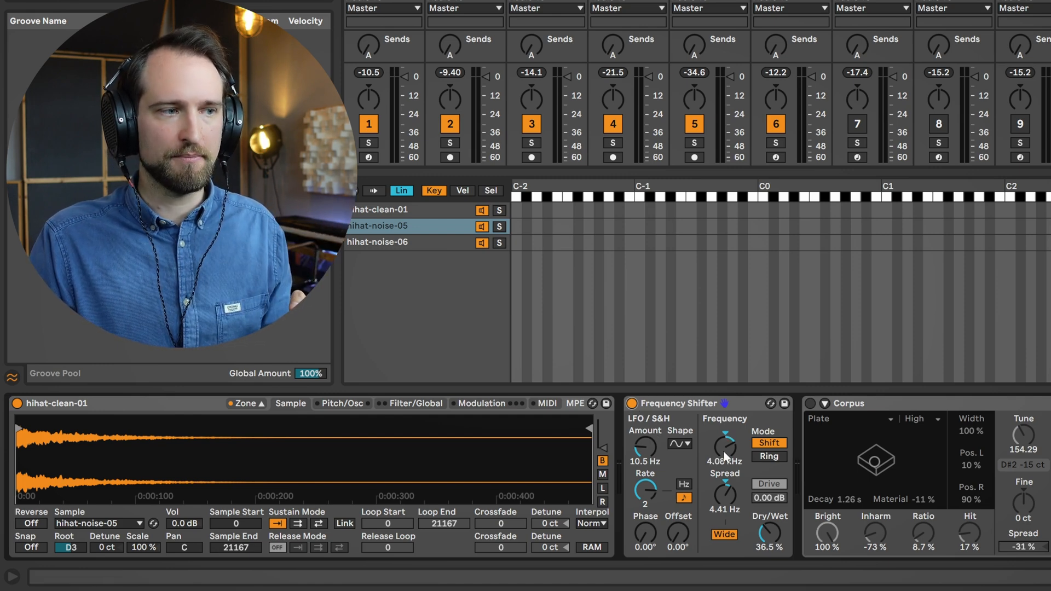
left_click(767, 455)
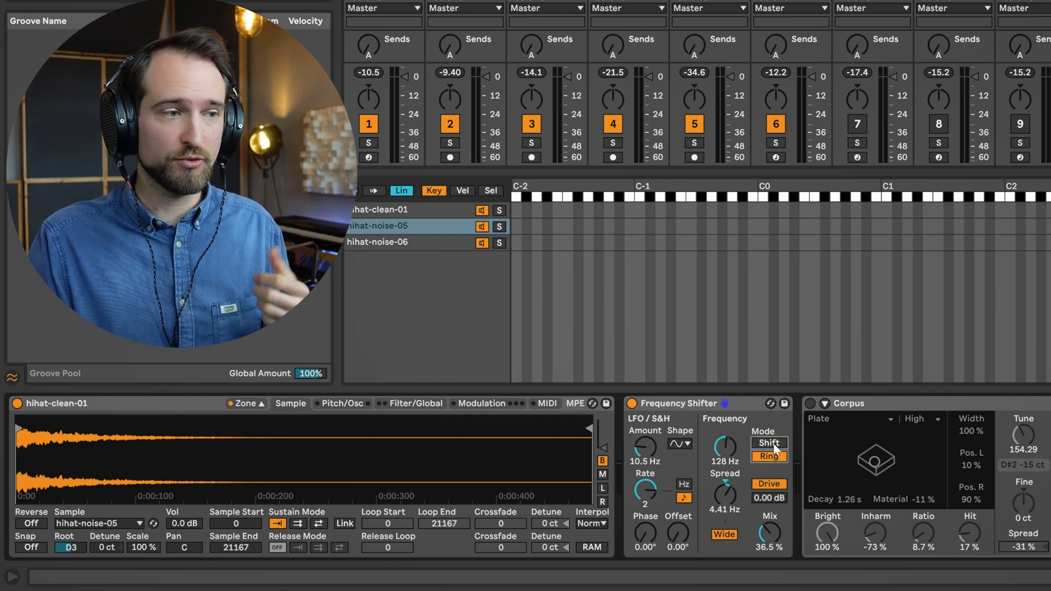
left_click(774, 445)
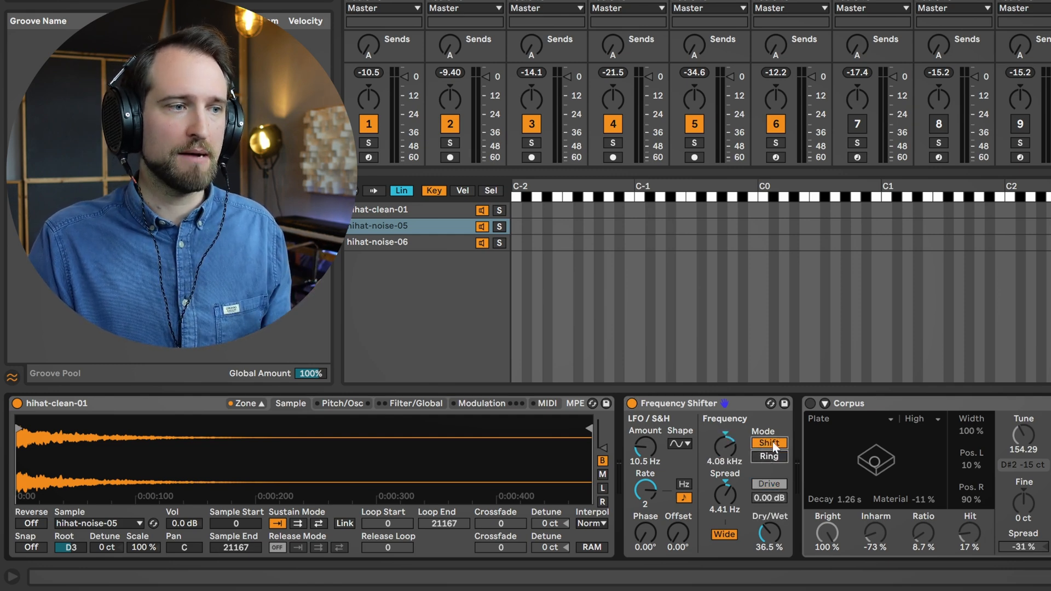
left_click(632, 404)
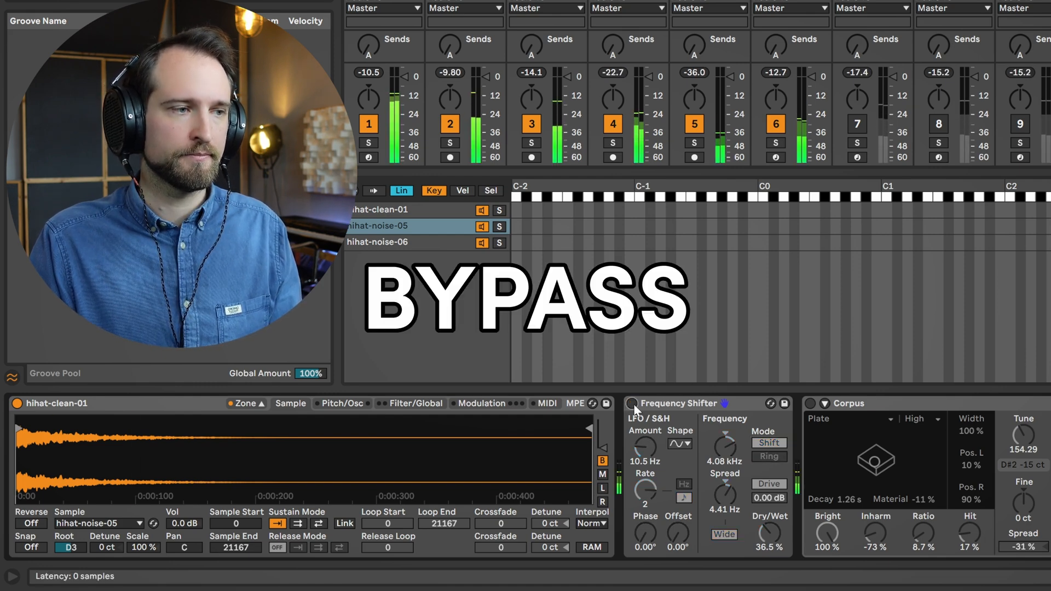
left_click(632, 404)
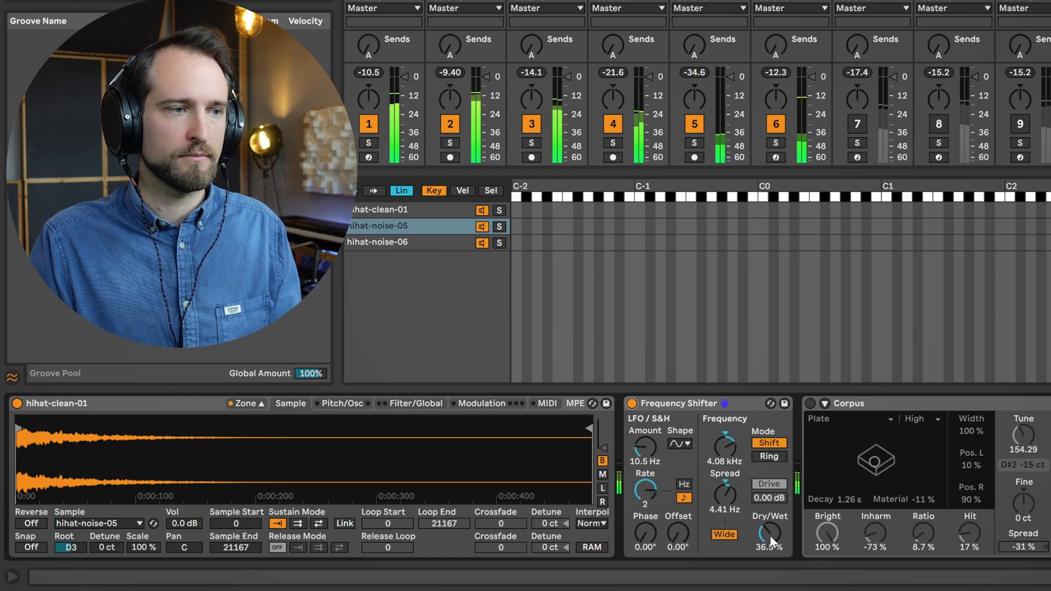
Raise the Frequency Shifter's Dry/Wet to 96.8% and try Ring mode
left_click_drag(770, 539, 770, 512)
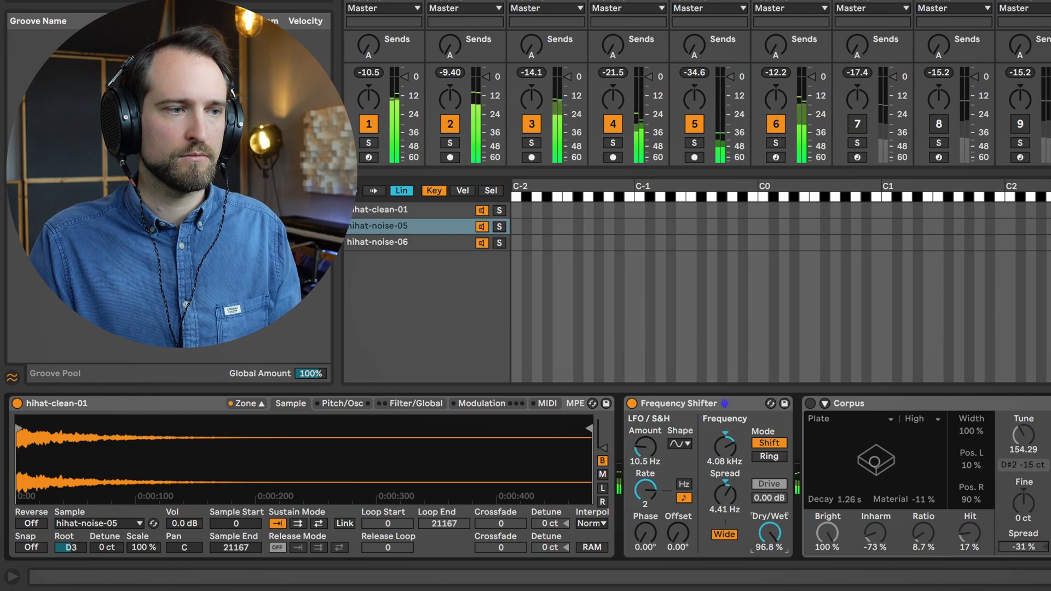
left_click(765, 456)
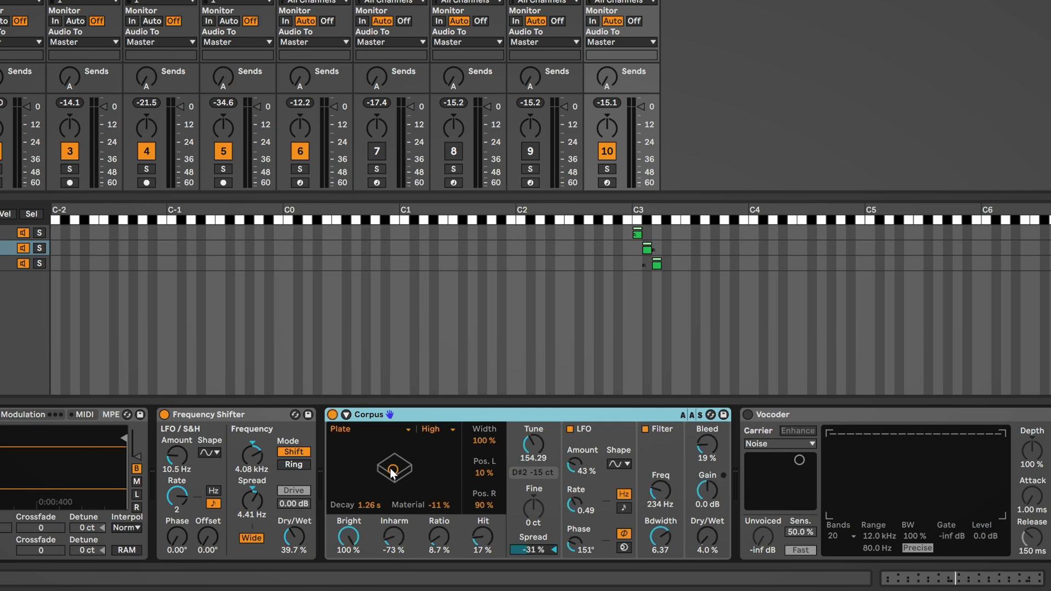
Set the Corpus resonator type to Membrane
left_click(400, 431)
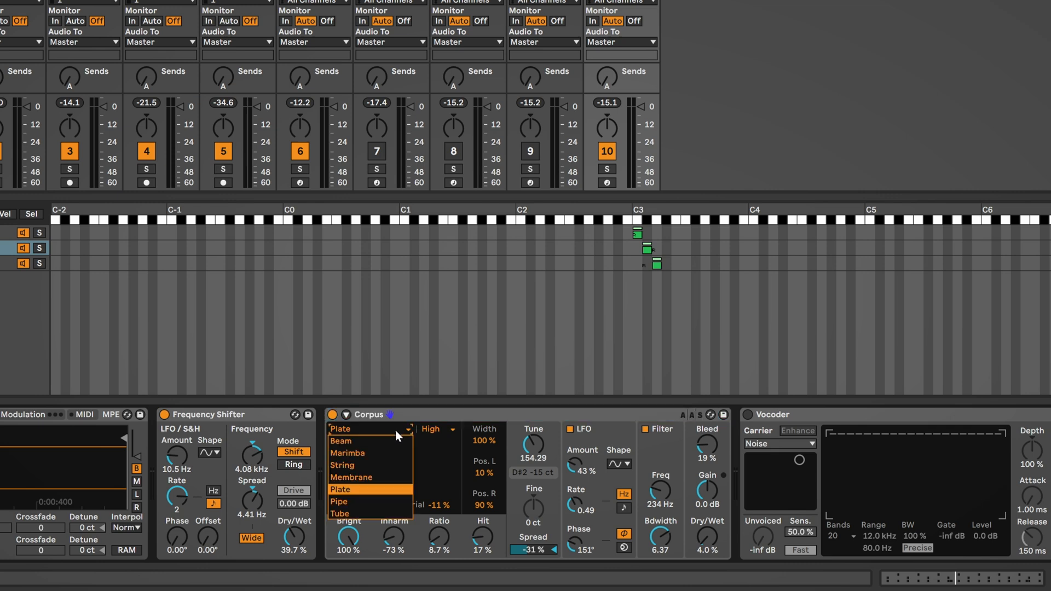
left_click(371, 476)
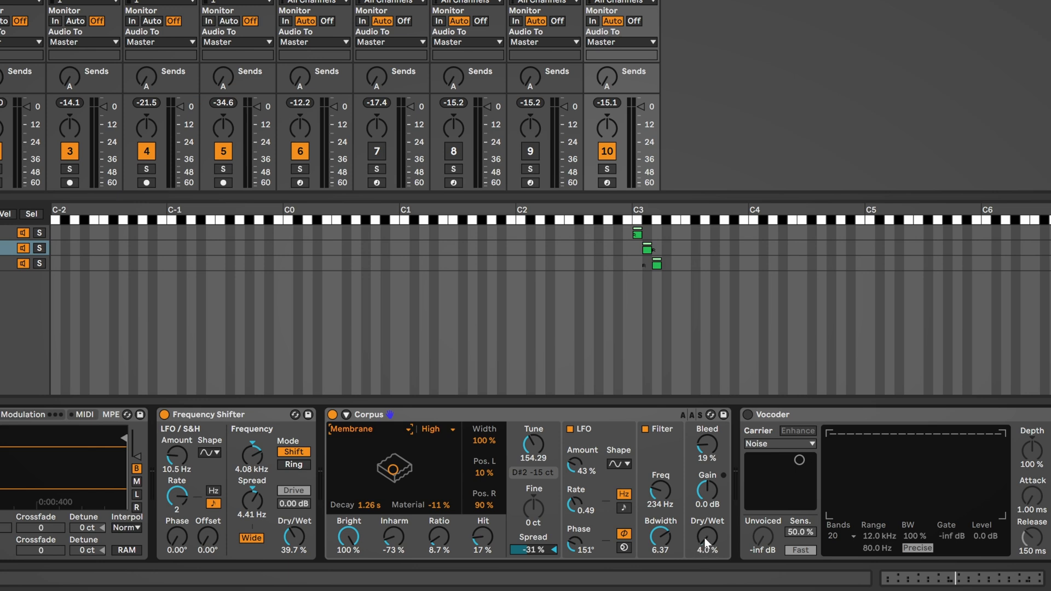
Bypass and re-enable Corpus for comparison, and raise its Dry/Wet to 94%
left_click(332, 414)
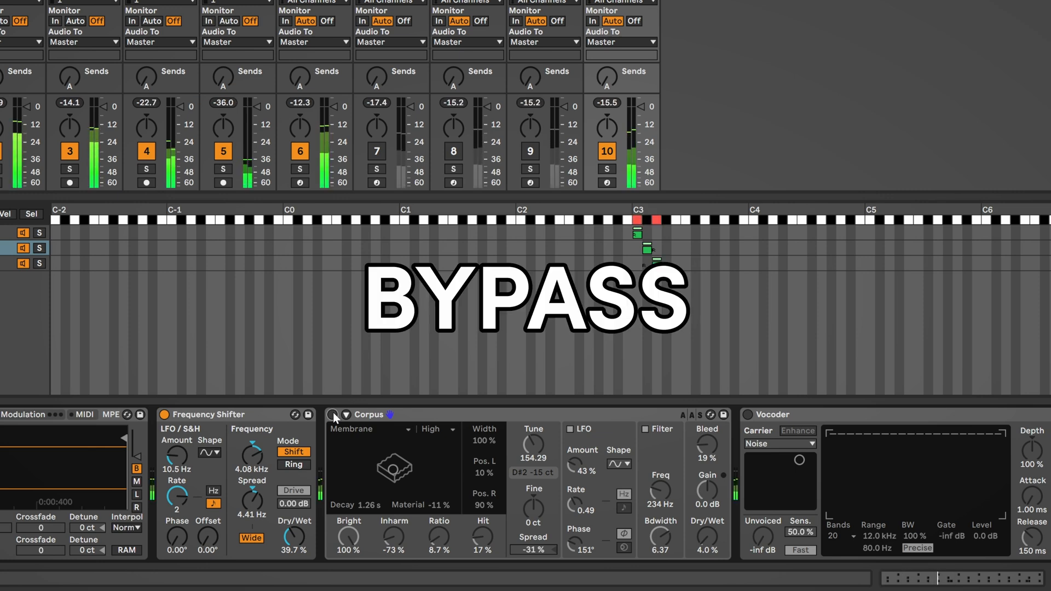
left_click(333, 414)
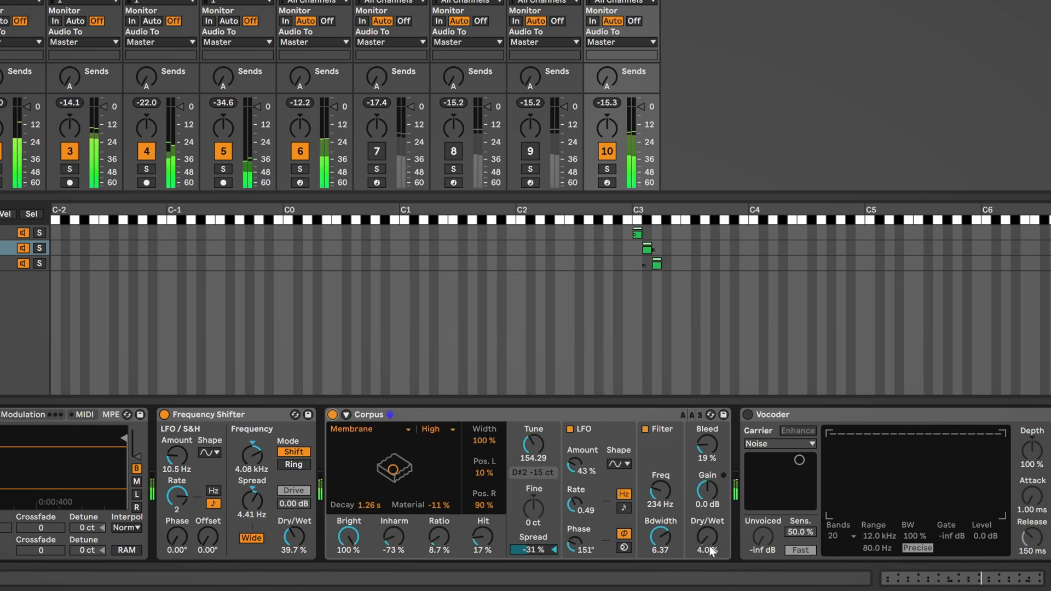
left_click_drag(707, 537, 707, 466)
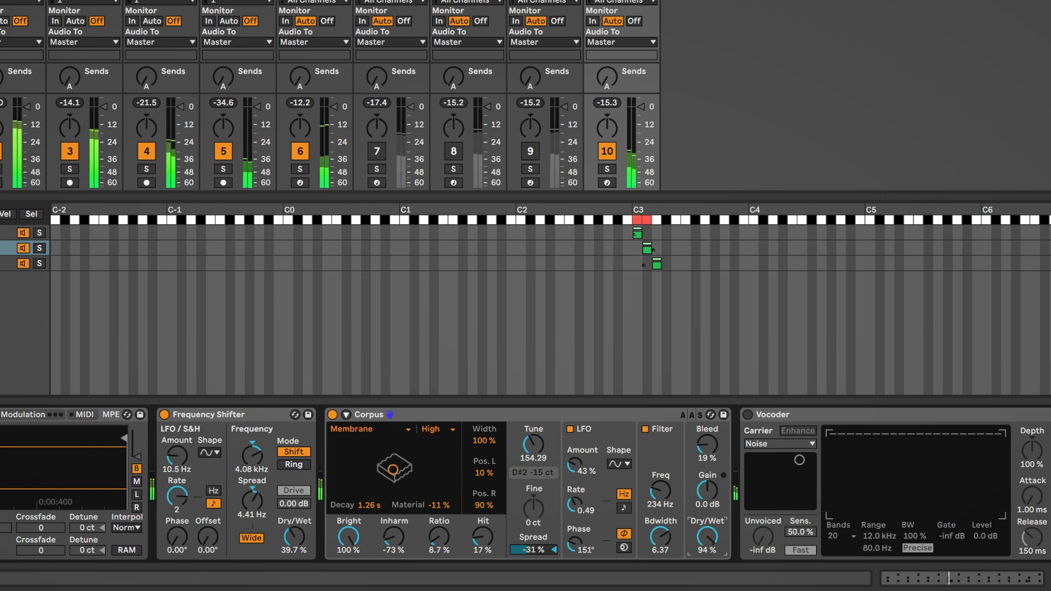
Set Corpus's Hit to 38% and Inharm to -33%, and lower its Dry/Wet to 6.2%
left_click_drag(708, 504, 708, 518)
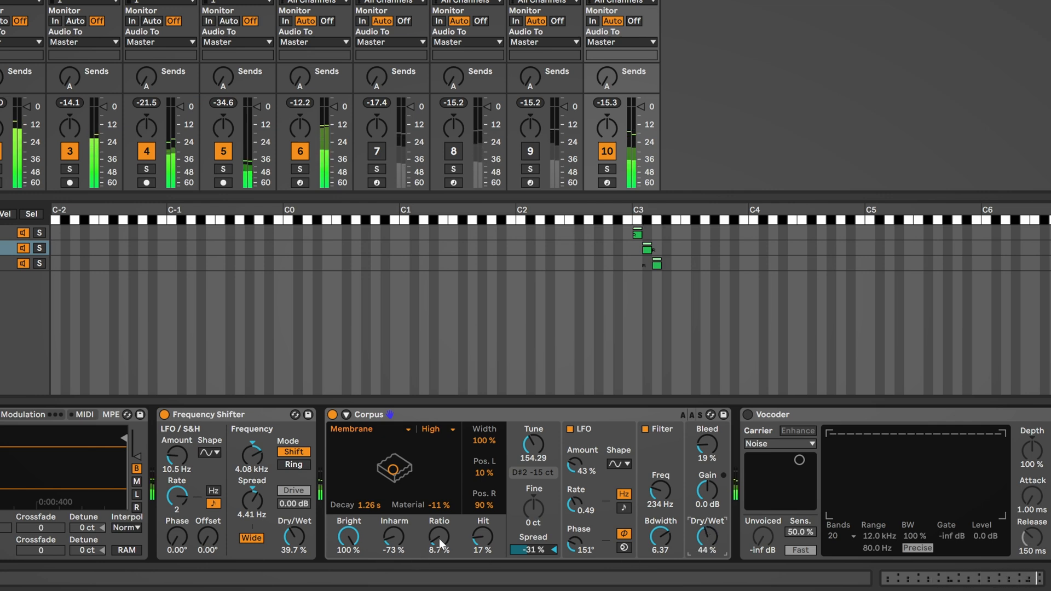
left_click_drag(483, 537, 482, 529)
left_click_drag(386, 540, 393, 527)
left_click_drag(708, 538, 707, 550)
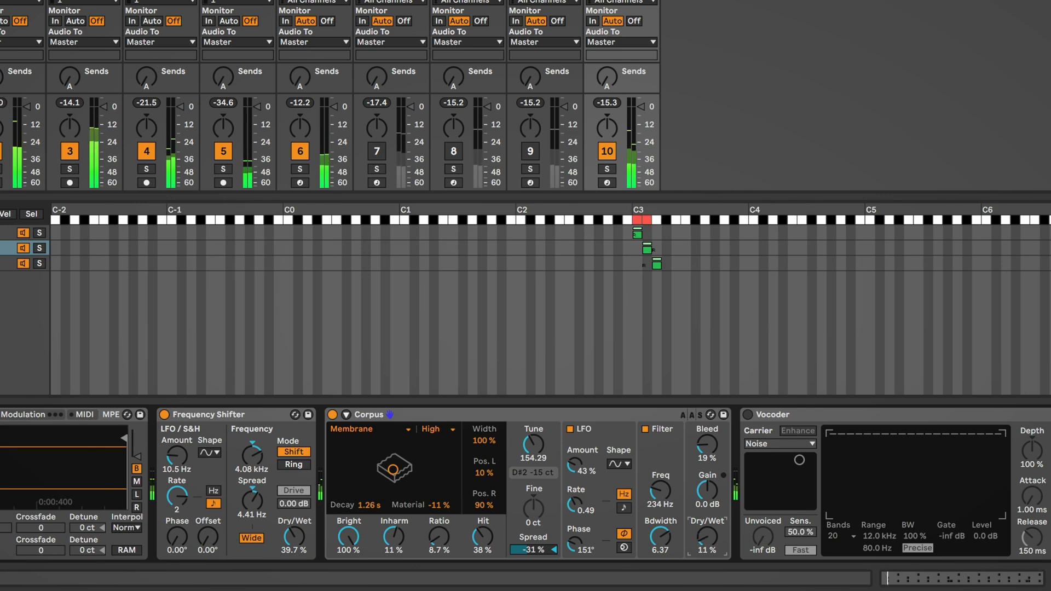
left_click_drag(393, 537, 393, 562)
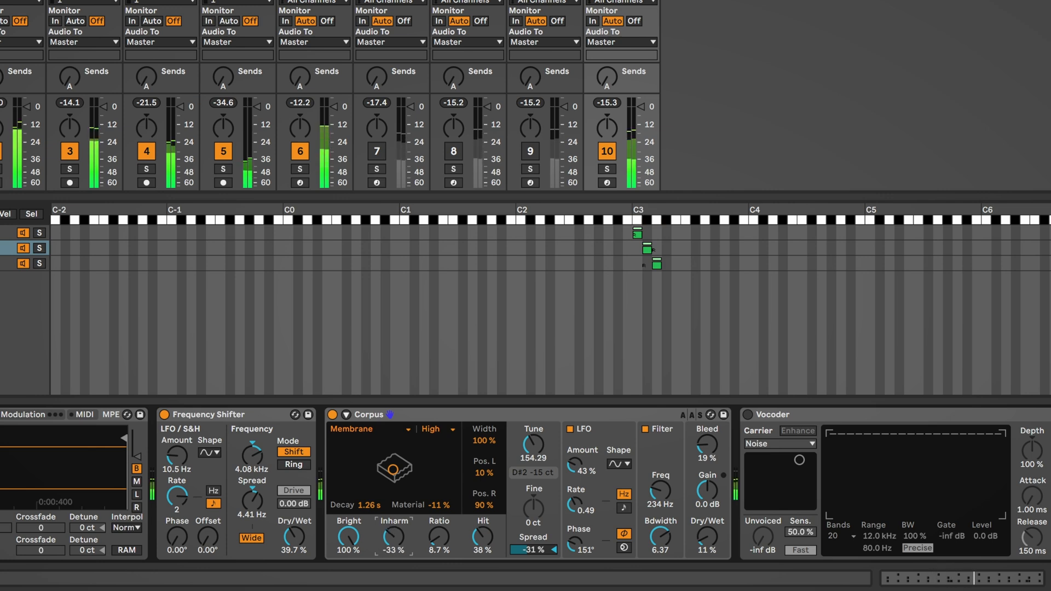
left_click(707, 539)
left_click_drag(708, 540, 707, 541)
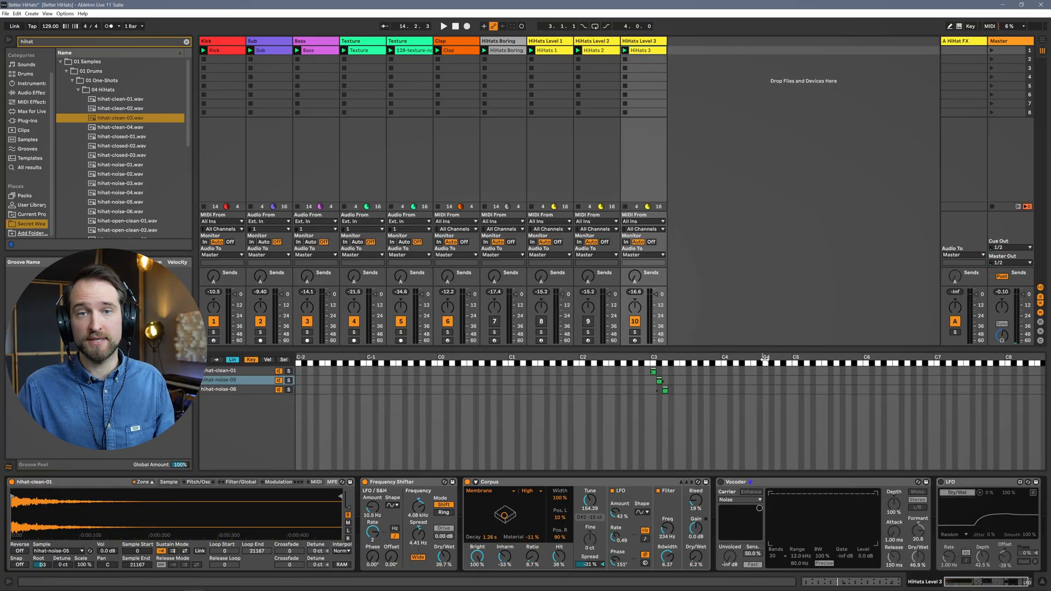
Turn on the Vocoder and the random LFO modulating its Dry/Wet, and bypass and re-enable the Vocoder for comparison
left_click(720, 482)
left_click(920, 461)
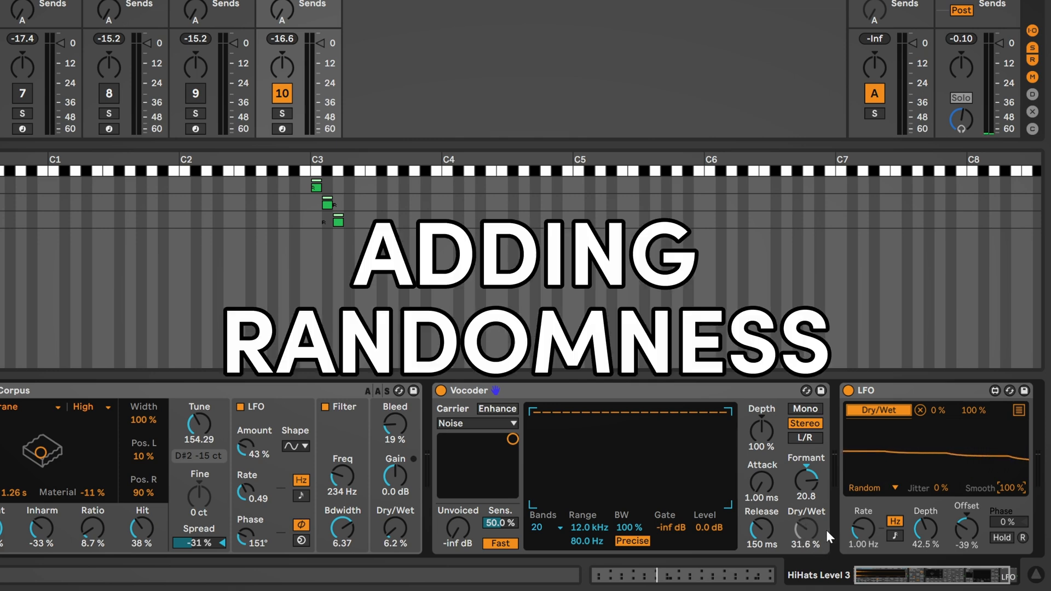
left_click(440, 390)
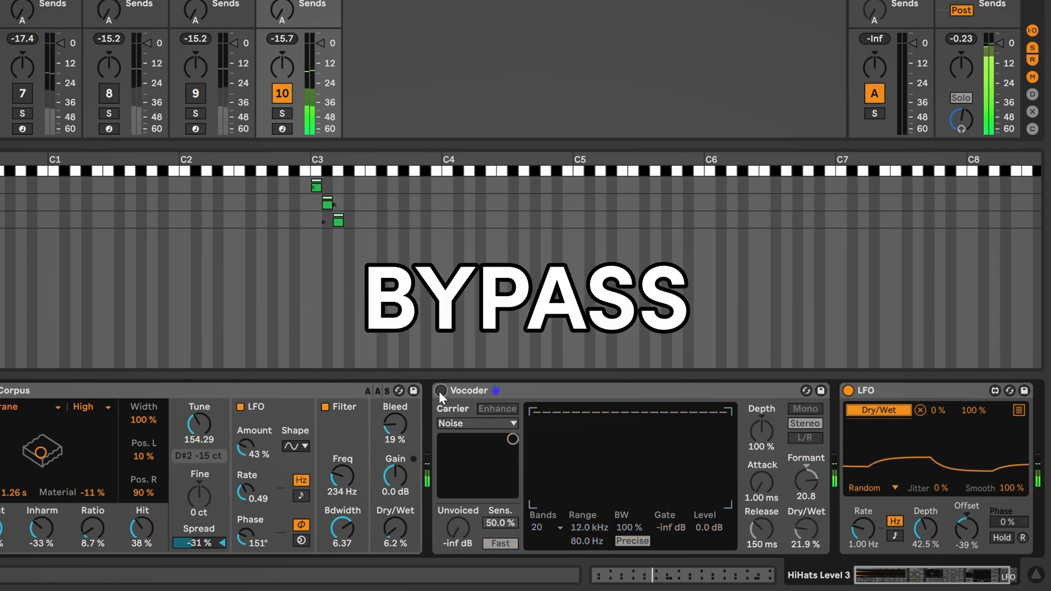
left_click(440, 391)
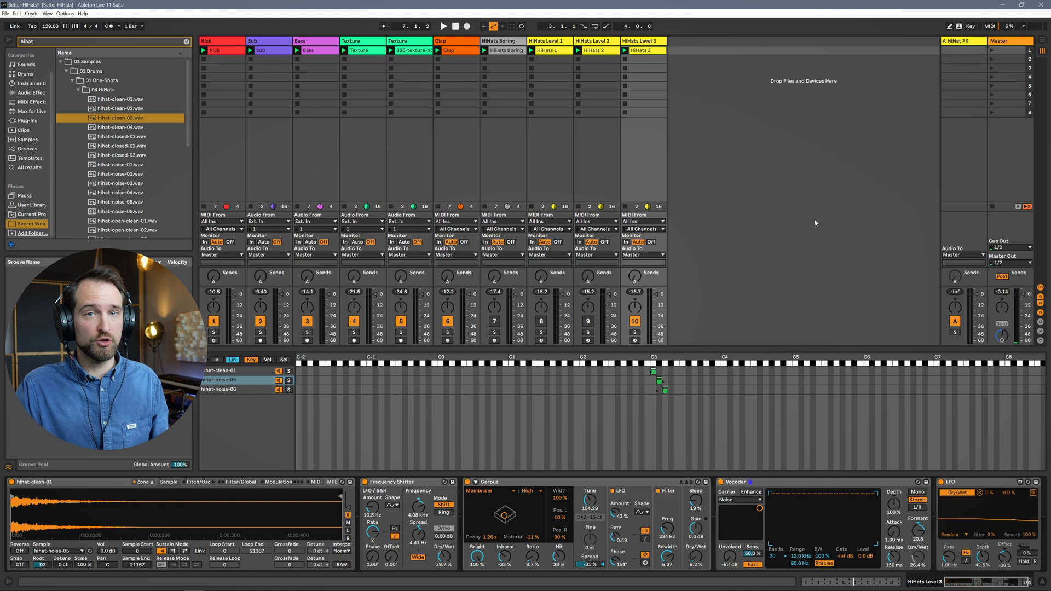
Show the Replika XT delay and TSAR-1 reverb windows of the HiHat FX return track and arrange them side by side
scroll(893, 547, "right", 3)
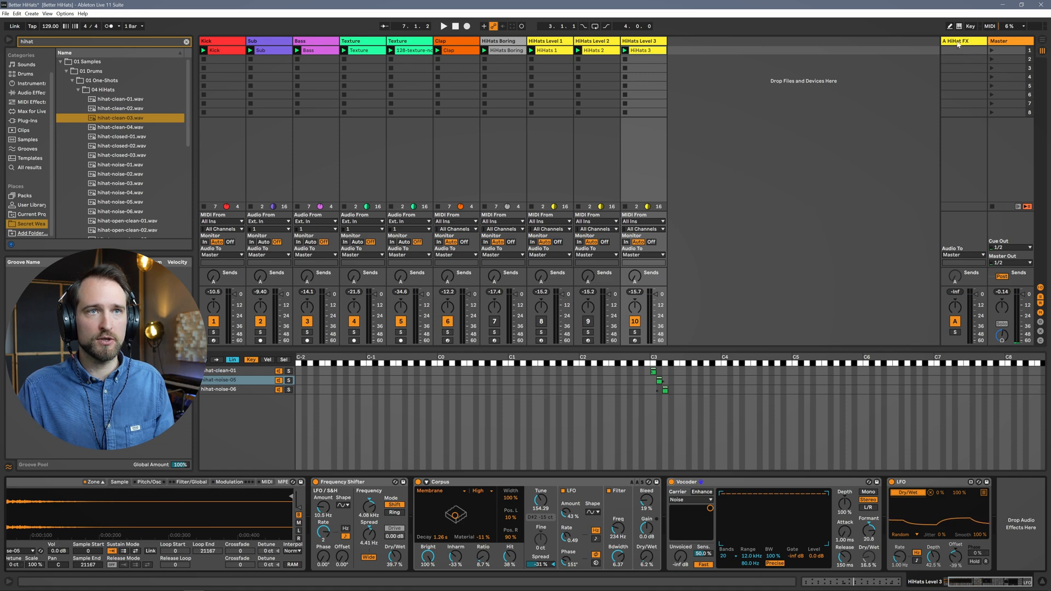
left_click(957, 44)
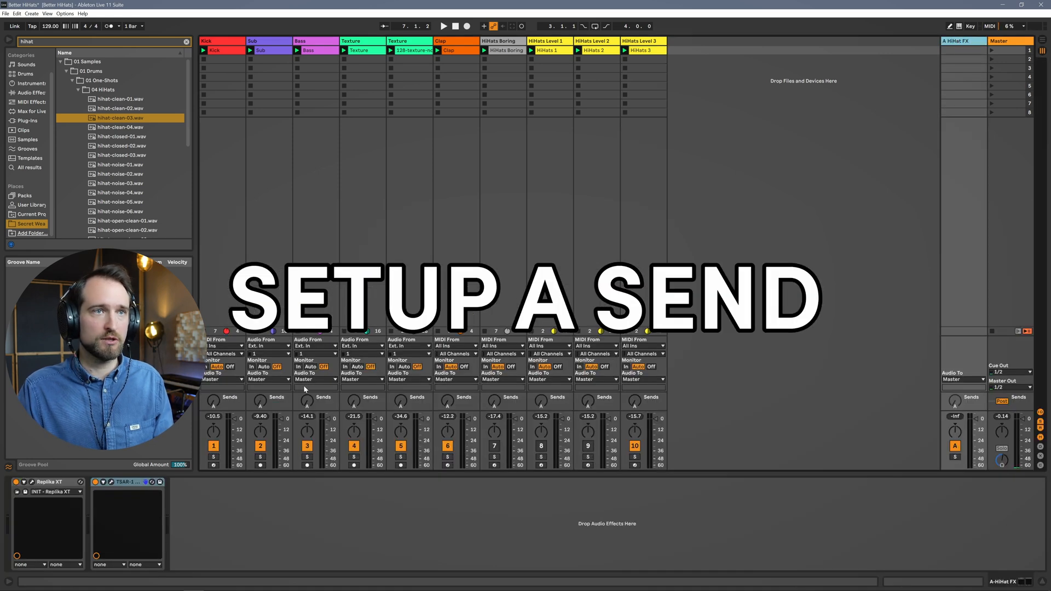
left_click(17, 491)
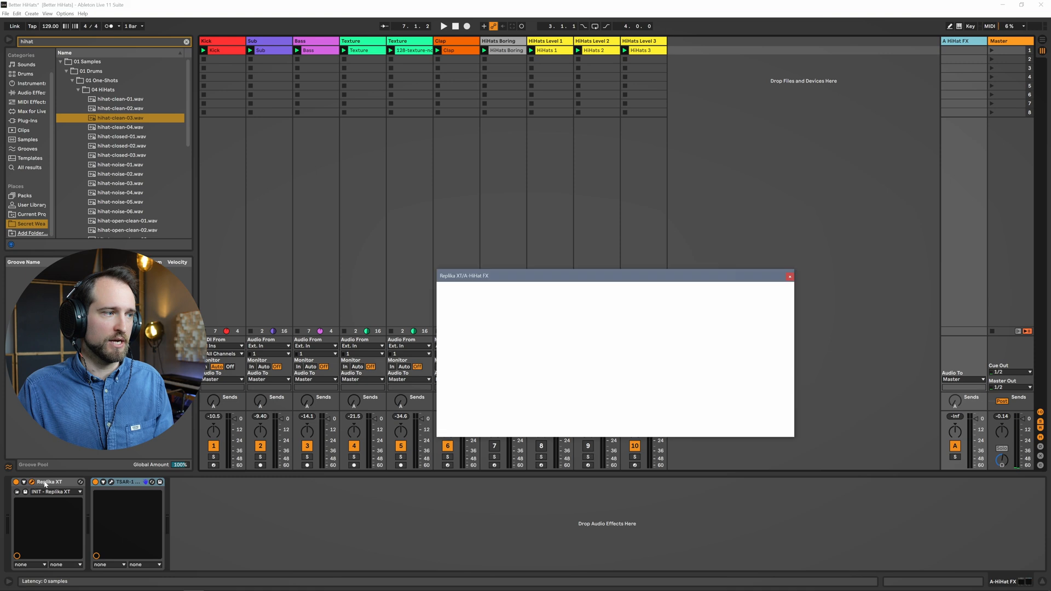
left_click(111, 482)
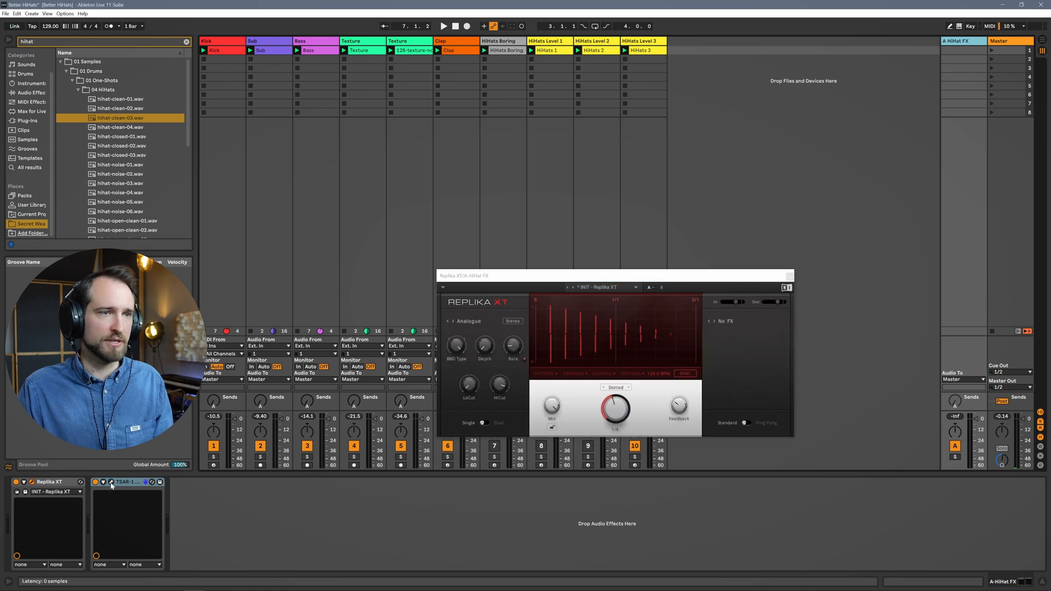
left_click_drag(645, 276, 543, 170)
left_click_drag(771, 37, 716, 43)
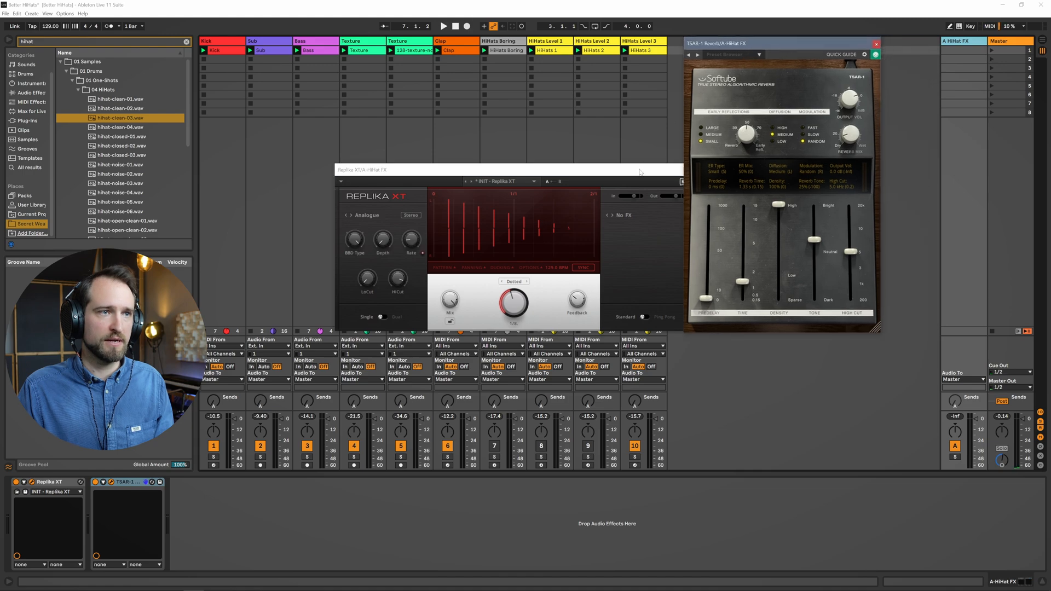
left_click_drag(640, 171, 614, 141)
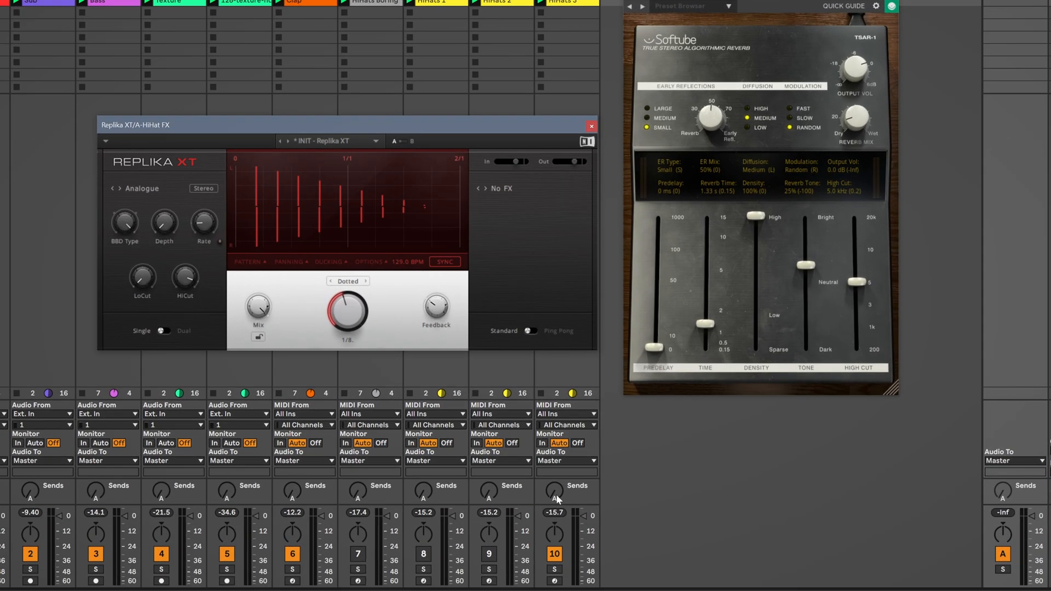
Start playback and raise Send A on the HiHats Level 3 track to feed the delay and reverb
key("space")
left_click(636, 404)
left_click_drag(555, 492, 555, 406)
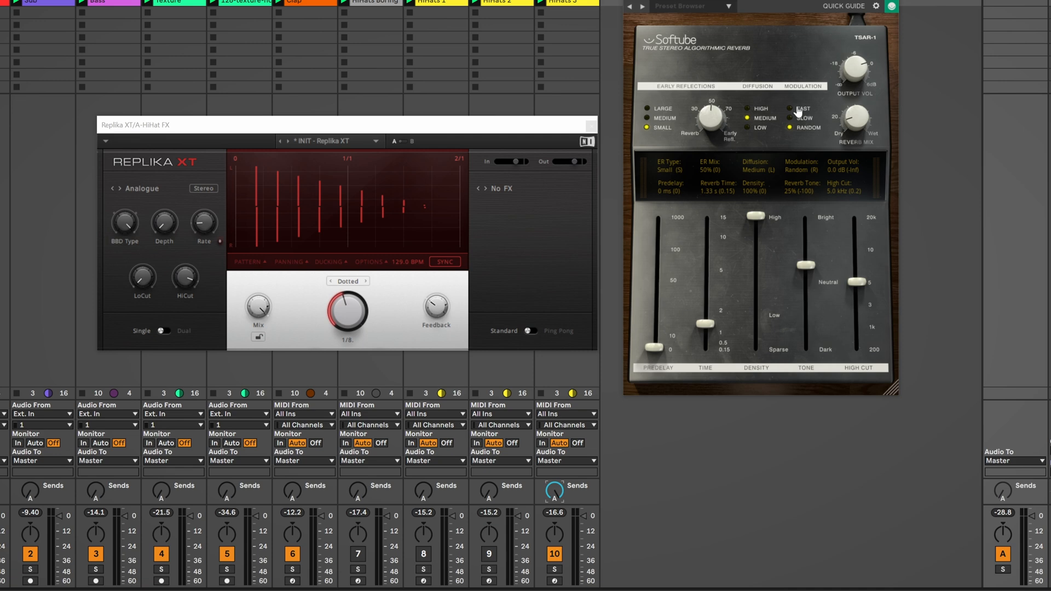
mouse_move(859, 122)
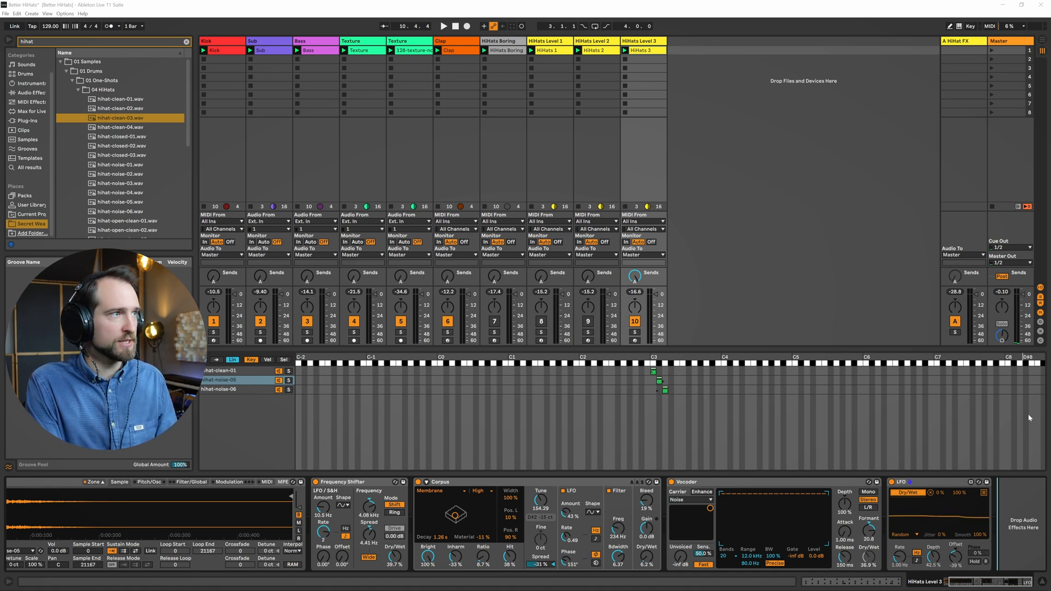
Search the browser for "ssl", add bx_console SSL 9000 J to the end of the HiHats Level 3 chain, and reposition its window
left_click(187, 42)
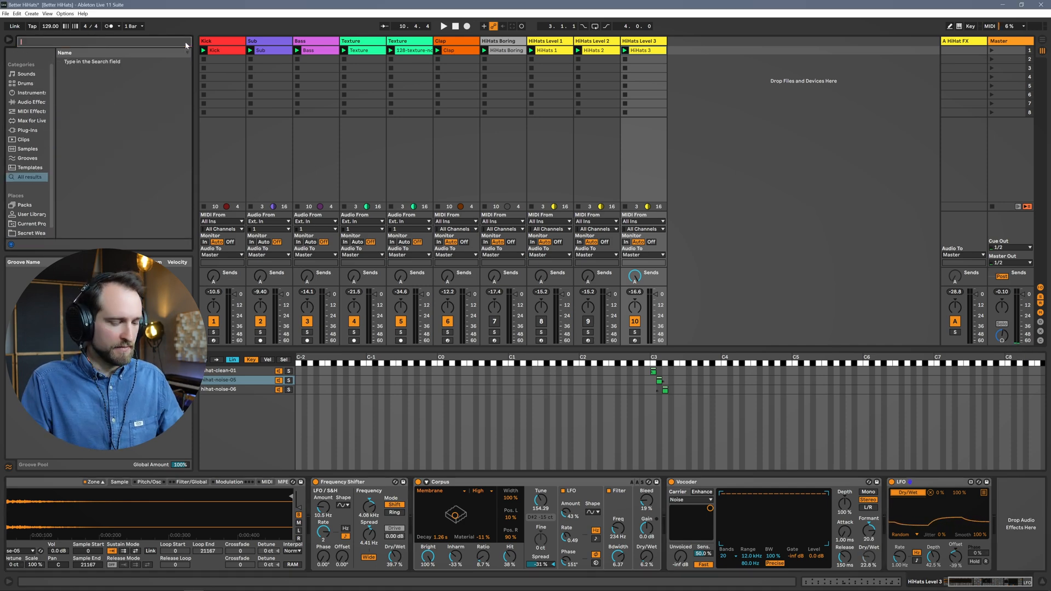
type("ssl")
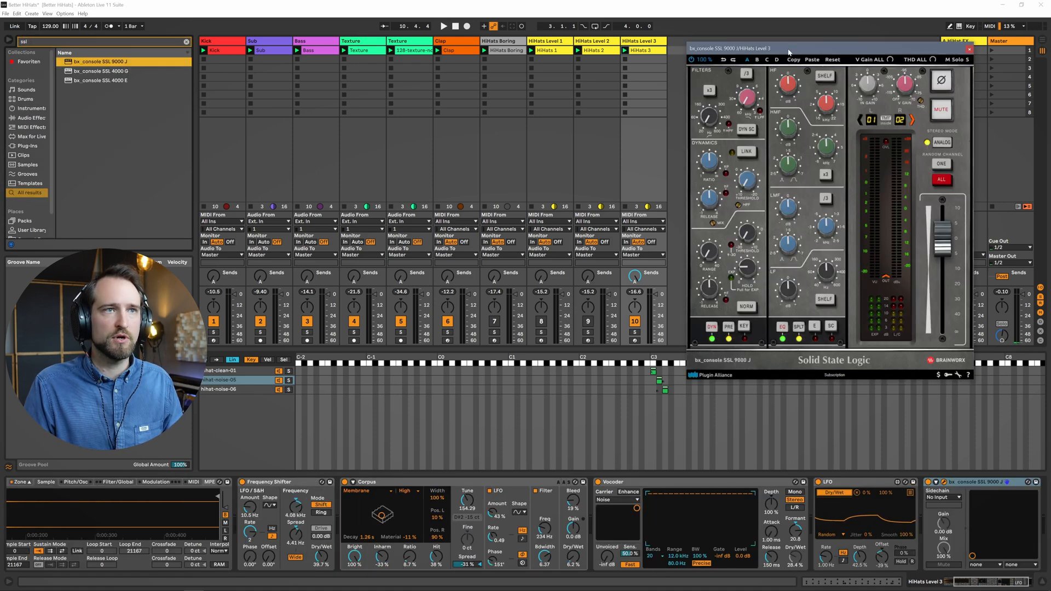
left_click_drag(787, 50, 635, 80)
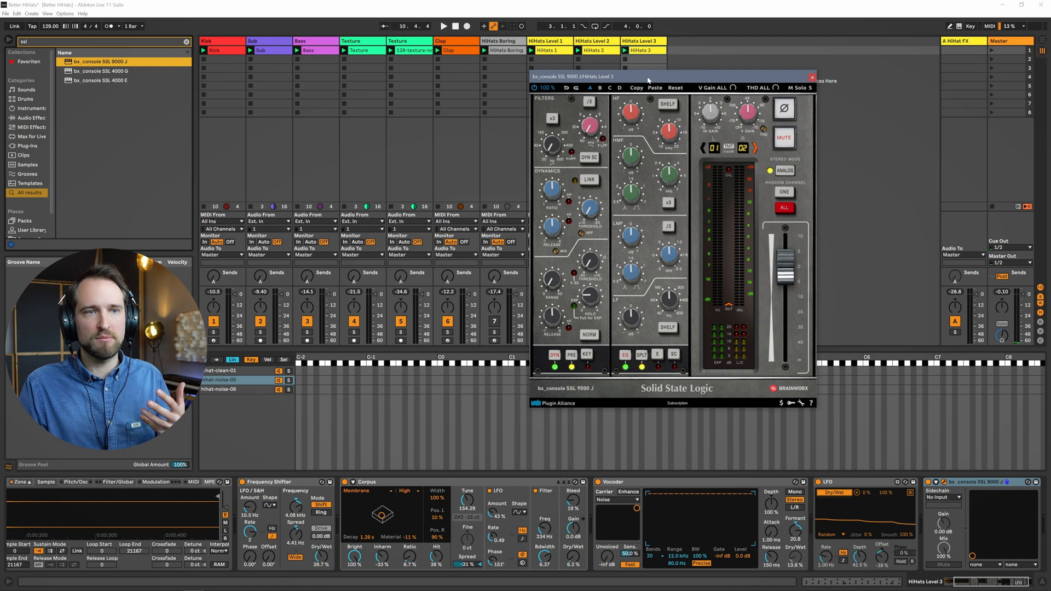
left_click_drag(647, 80, 593, 71)
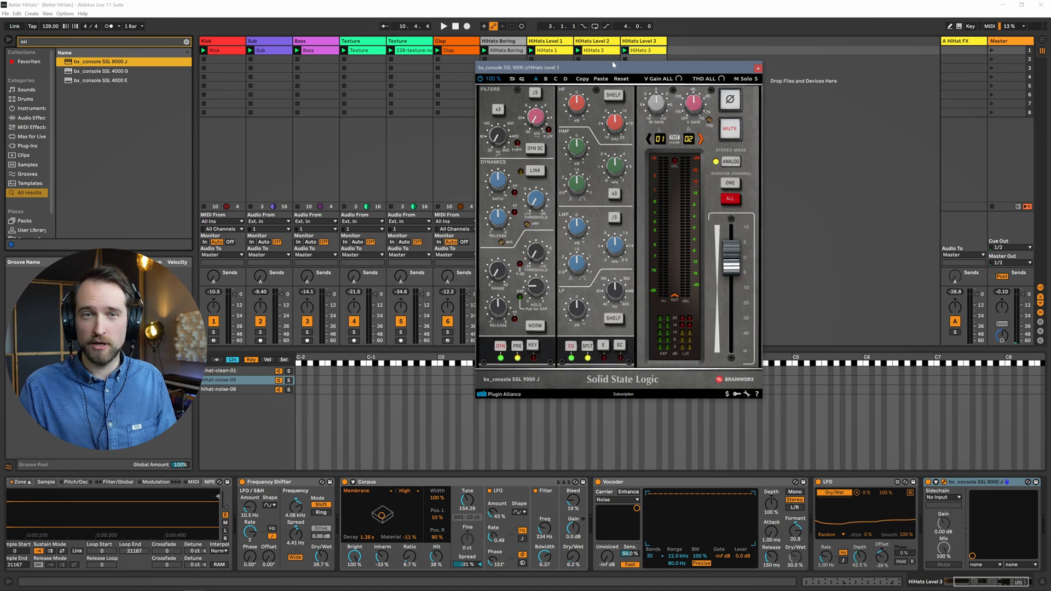
left_click_drag(612, 64, 666, 60)
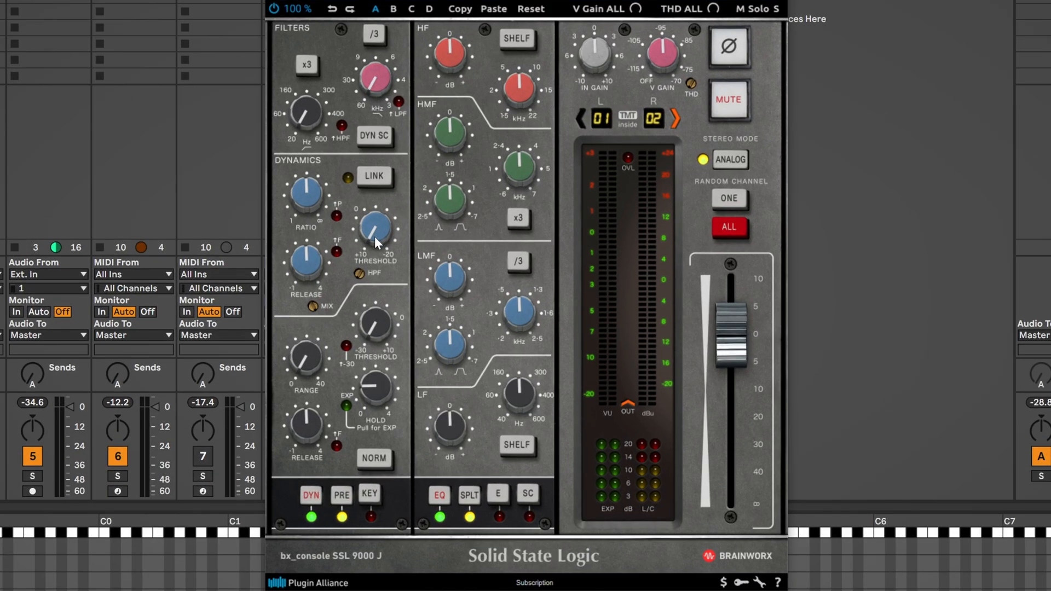
Lower the channel strip's compressor threshold, compare with the plug-in bypassed, and set the output fader to -4.7 dB
left_click_drag(373, 233, 356, 136)
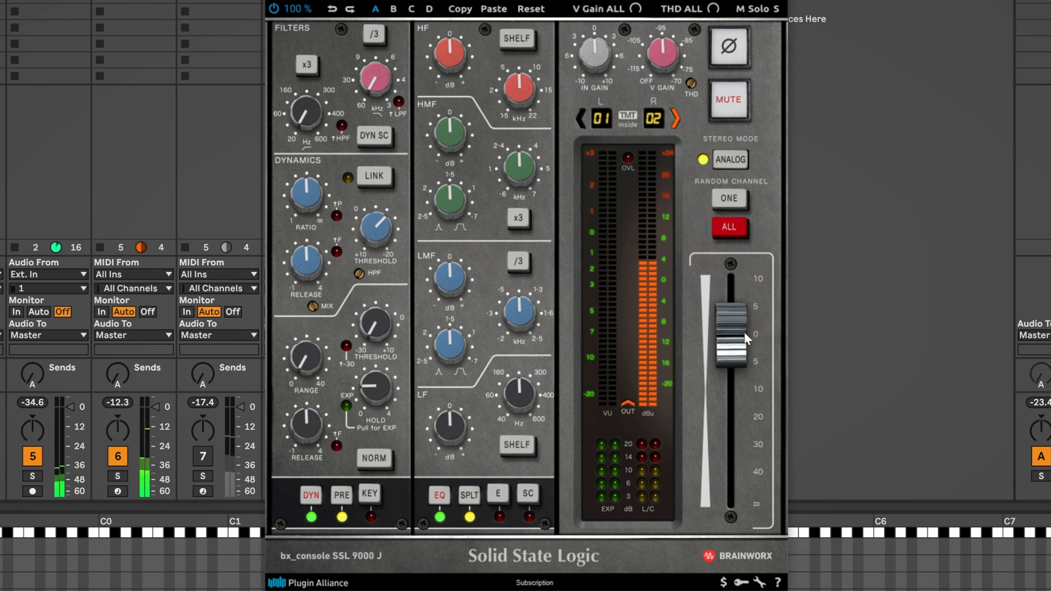
left_click_drag(745, 334, 744, 358)
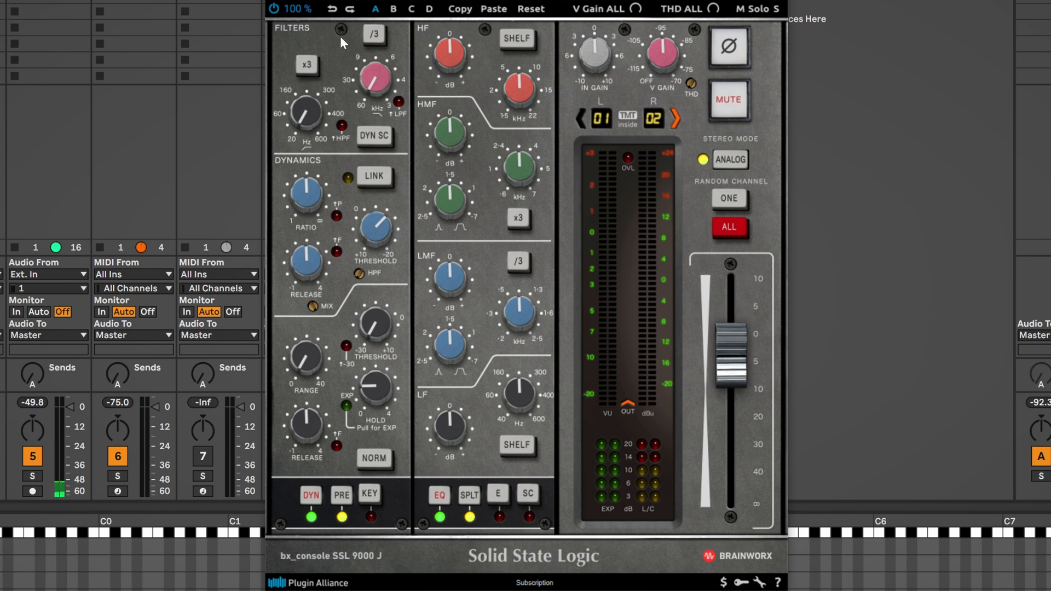
left_click(274, 8)
left_click_drag(758, 386, 755, 392)
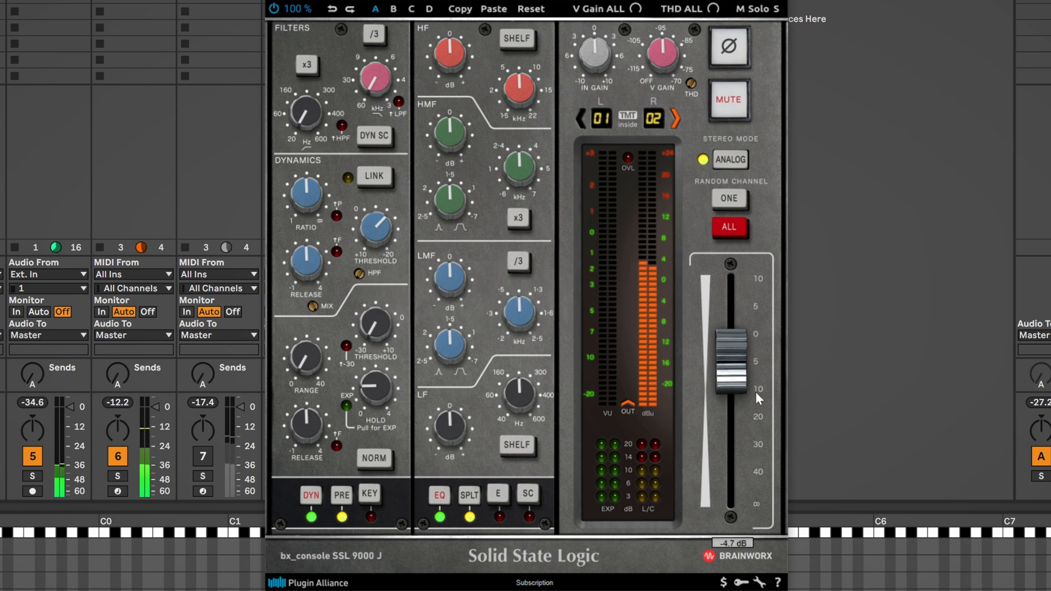
Shorten the compressor release to 0.18 s, reduce the ratio slightly and lower the threshold further
left_click_drag(311, 265, 310, 294)
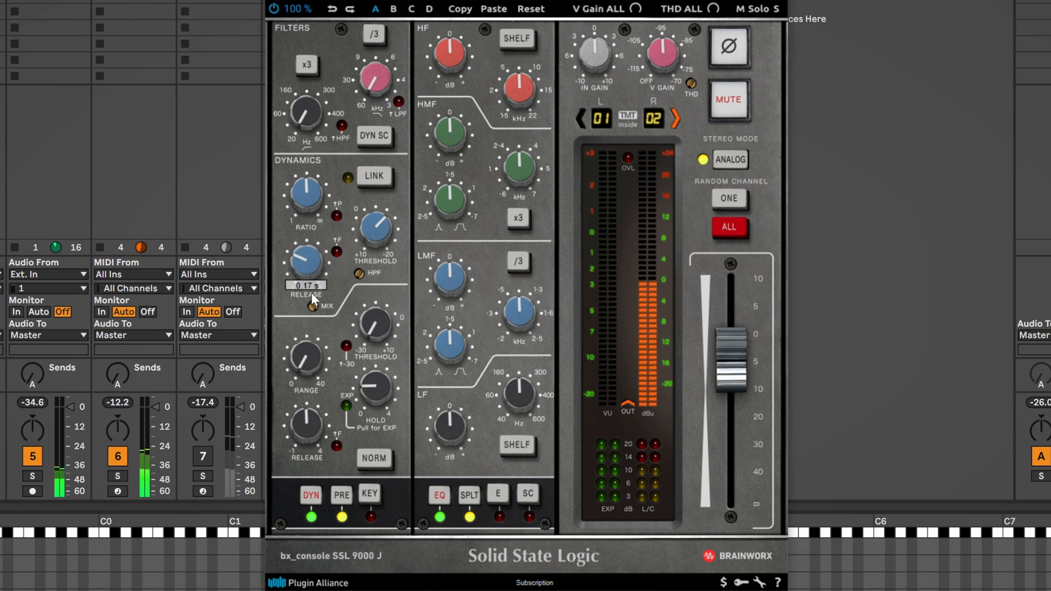
left_click_drag(304, 201, 301, 202)
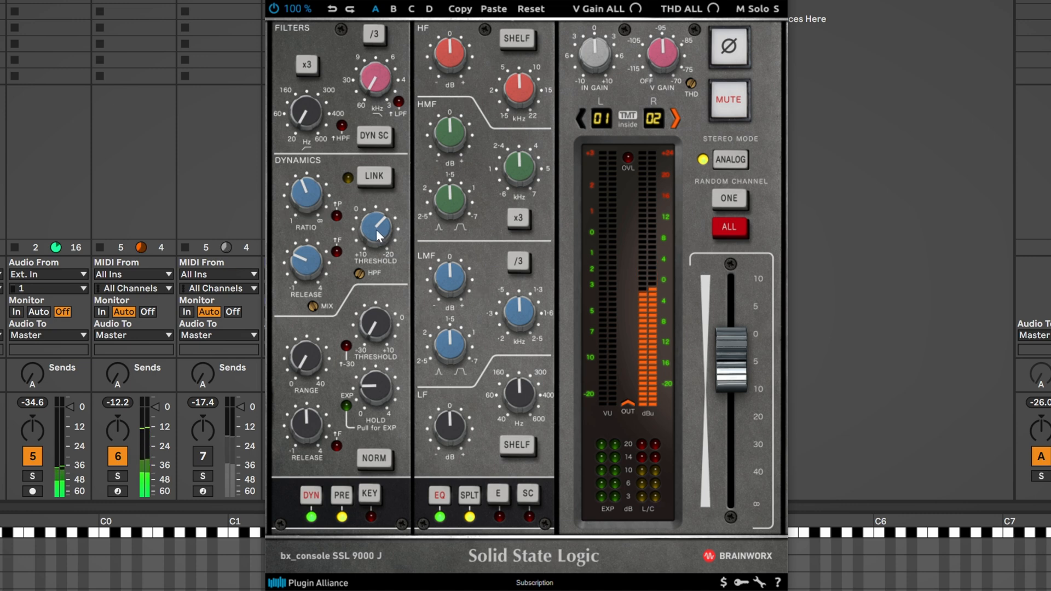
left_click_drag(376, 229, 376, 222)
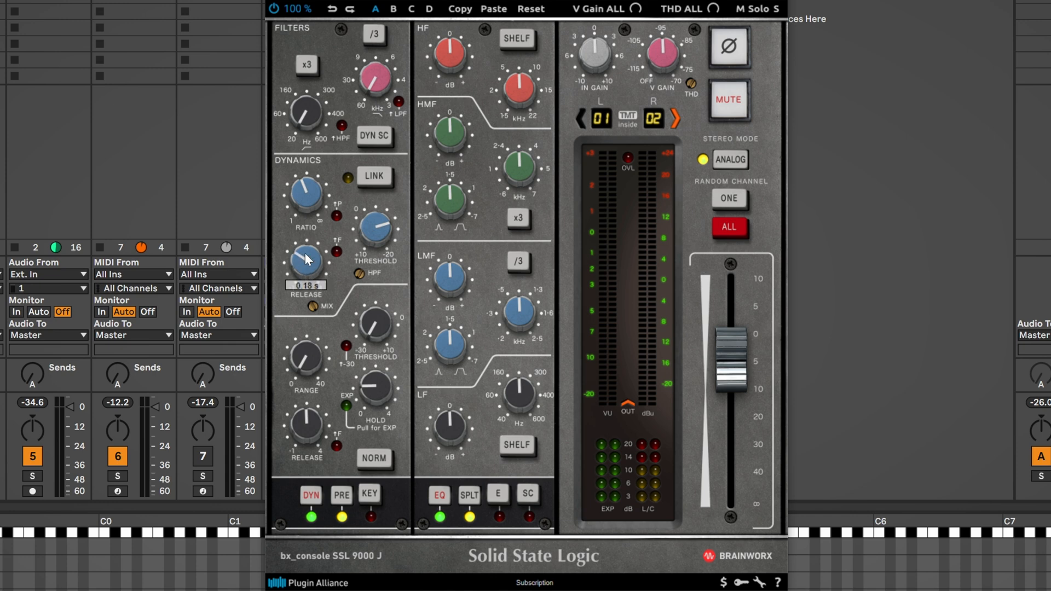
mouse_move(303, 200)
Raise the high-pass filter frequency and boost the HMF and HF EQ bands, adjusting the HMF band's frequency and Q
left_click_drag(305, 118, 289, 51)
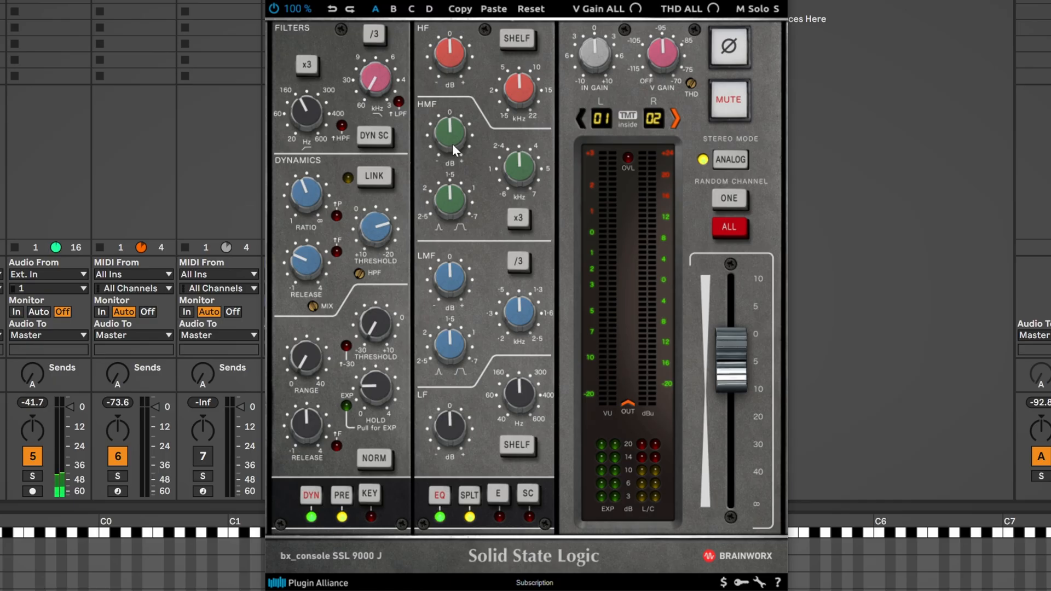
left_click_drag(452, 143, 453, 110)
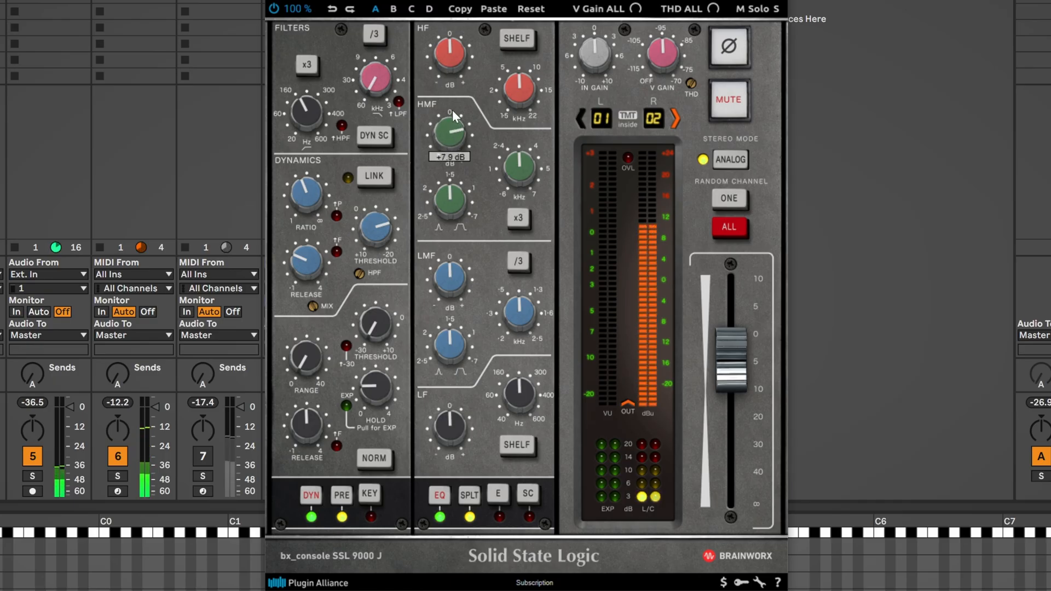
mouse_move(520, 165)
left_mouse_down()
mouse_move(520, 190)
mouse_move(517, 172)
left_mouse_up()
left_click_drag(457, 207, 467, 183)
left_click_drag(445, 115, 443, 133)
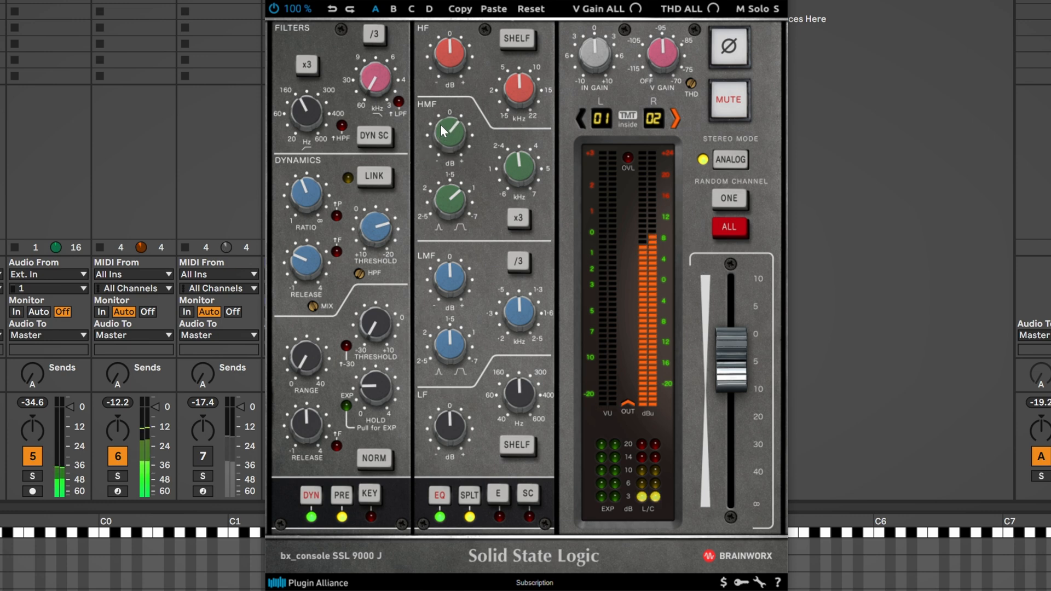
mouse_move(452, 62)
left_mouse_down()
mouse_move(451, 32)
mouse_move(438, 67)
left_mouse_up()
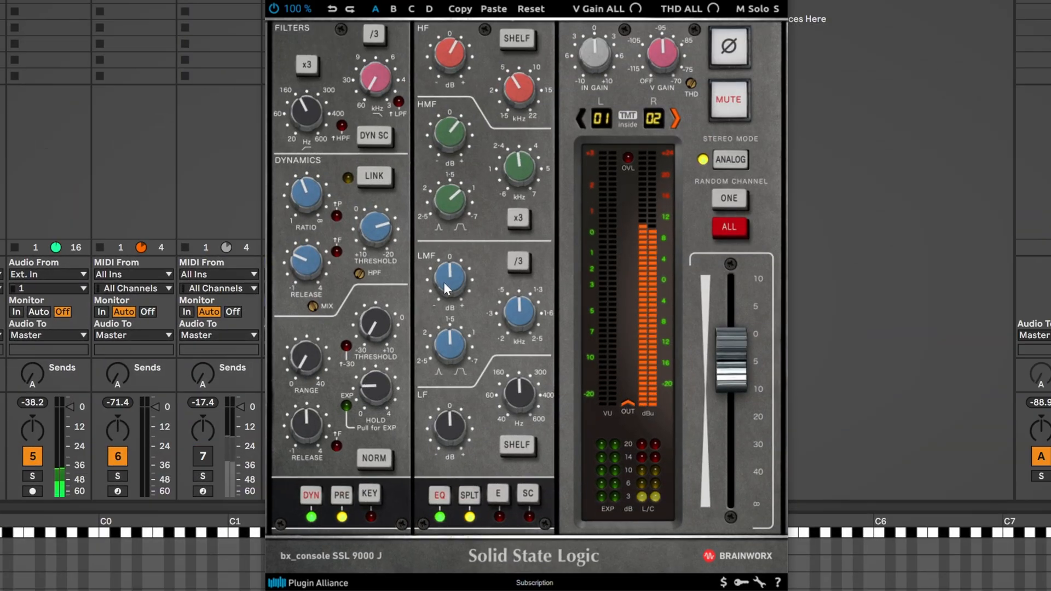
Boost the LMF EQ band moderately and turn down its Q and frequency controls
left_click_drag(658, 173, 659, 144)
left_click_drag(448, 341, 451, 385)
left_click_drag(519, 312, 525, 366)
mouse_move(517, 308)
left_mouse_down()
mouse_move(516, 291)
mouse_move(514, 300)
left_mouse_up()
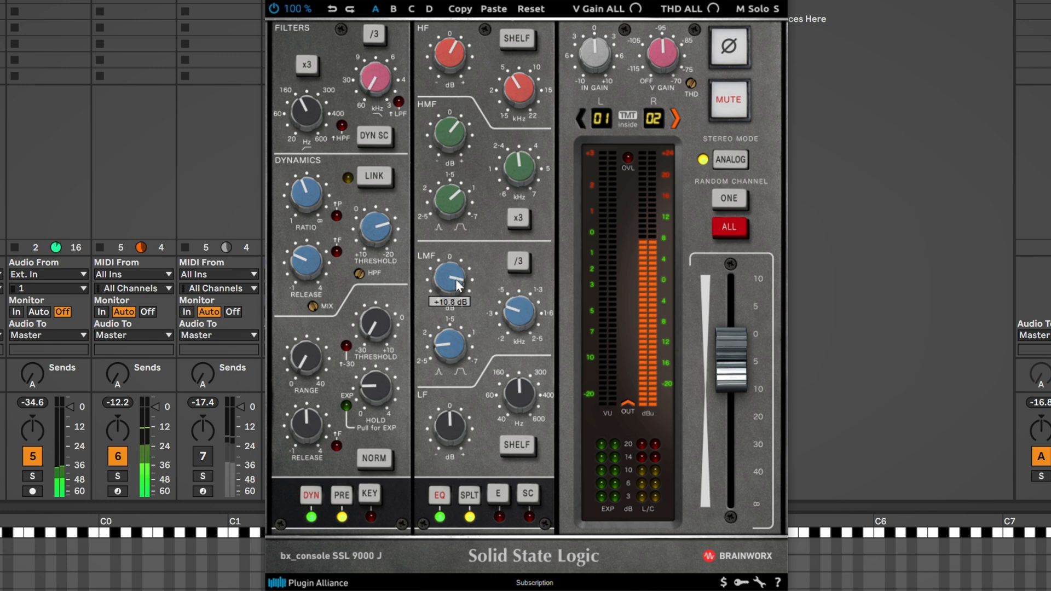
left_click_drag(464, 275, 463, 302)
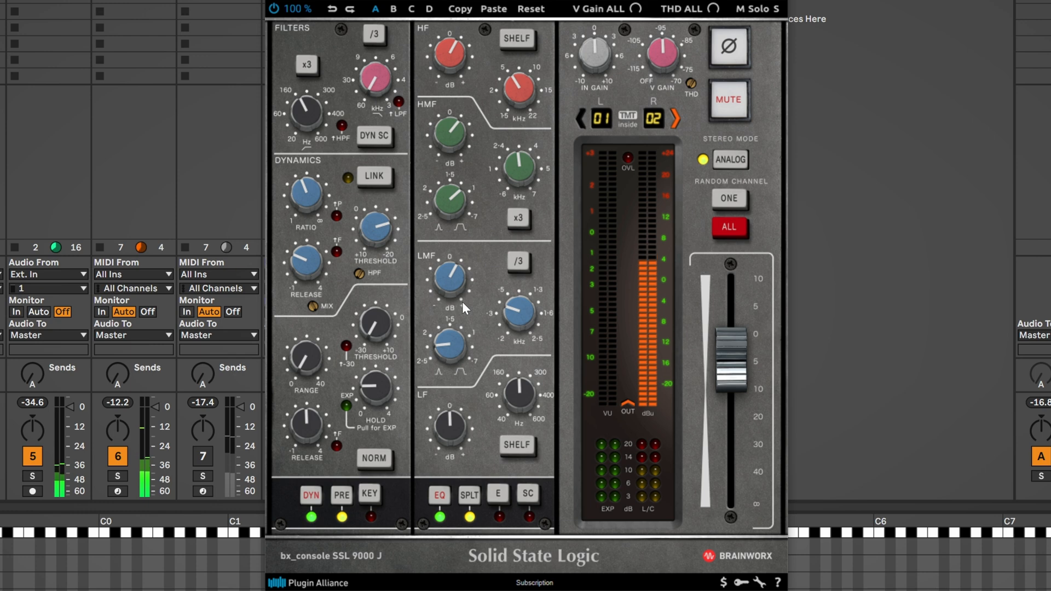
Bypass and re-enable the channel strip for comparison, and lower its output fader to -7.8 dB
left_click(273, 8)
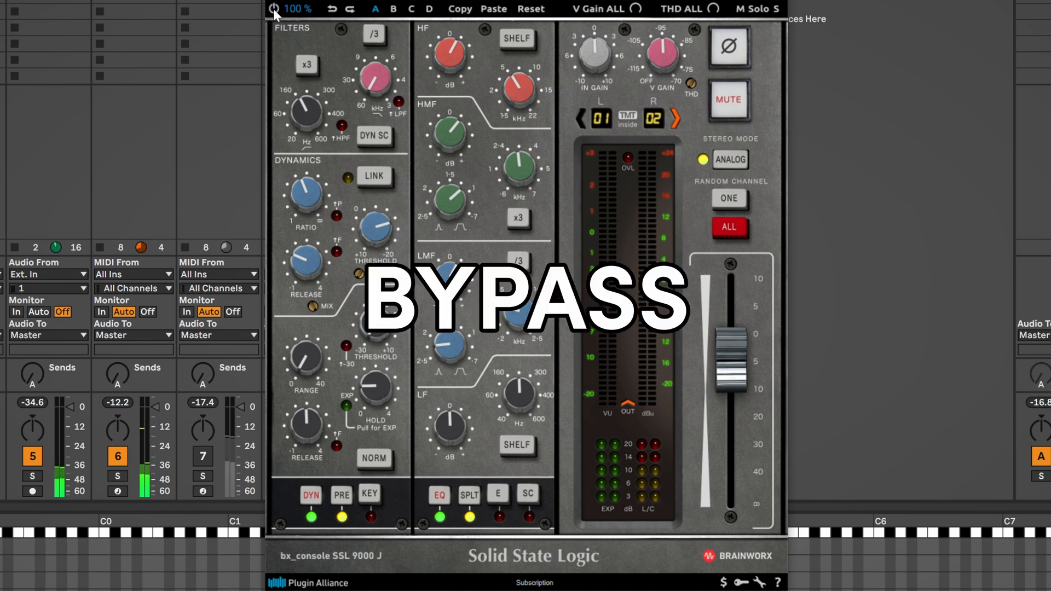
left_click(275, 9)
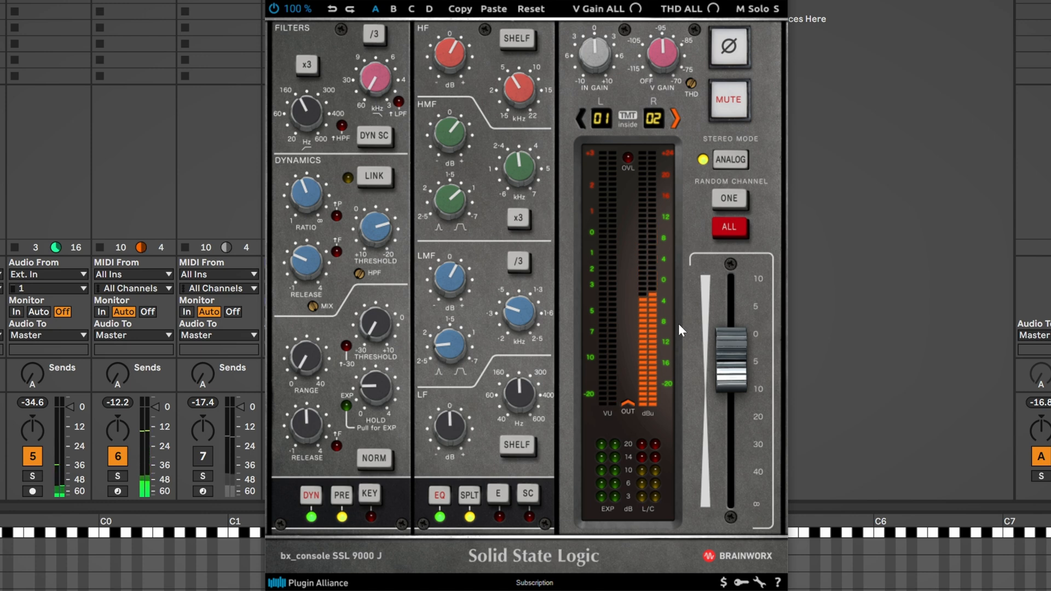
left_click_drag(724, 347, 729, 382)
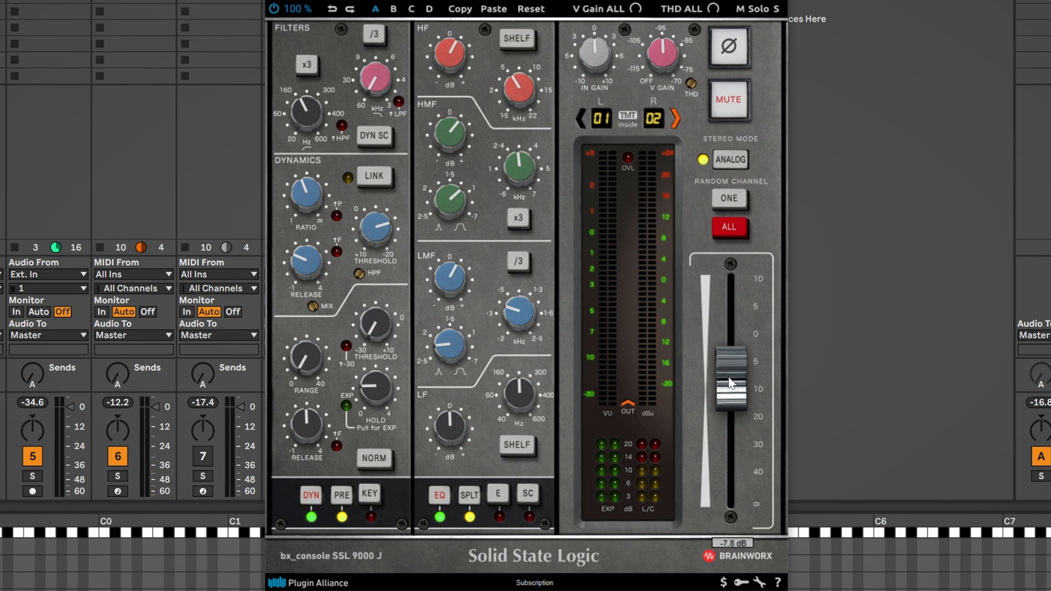
Compare the hi-hats with the SSL channel strip bypassed and active, leaving it enabled, and close the plugin window
left_click(273, 10)
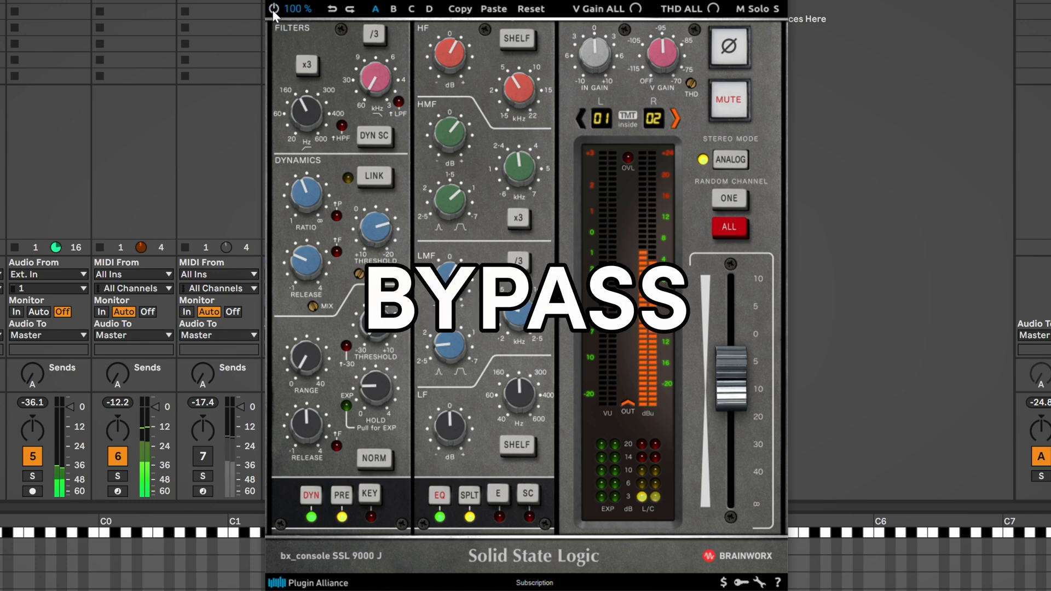
left_click(273, 9)
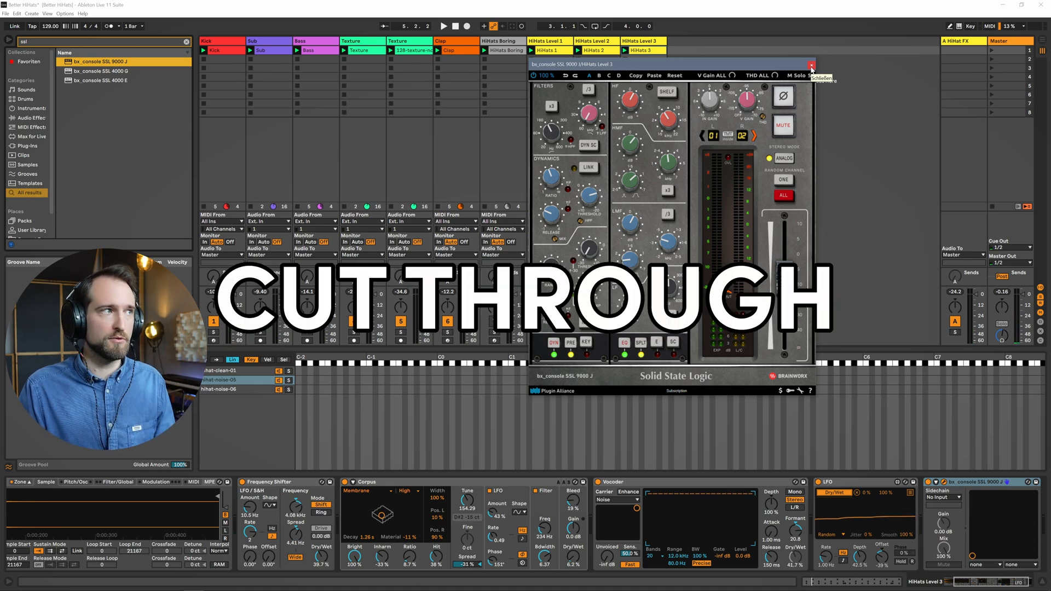
left_click(811, 65)
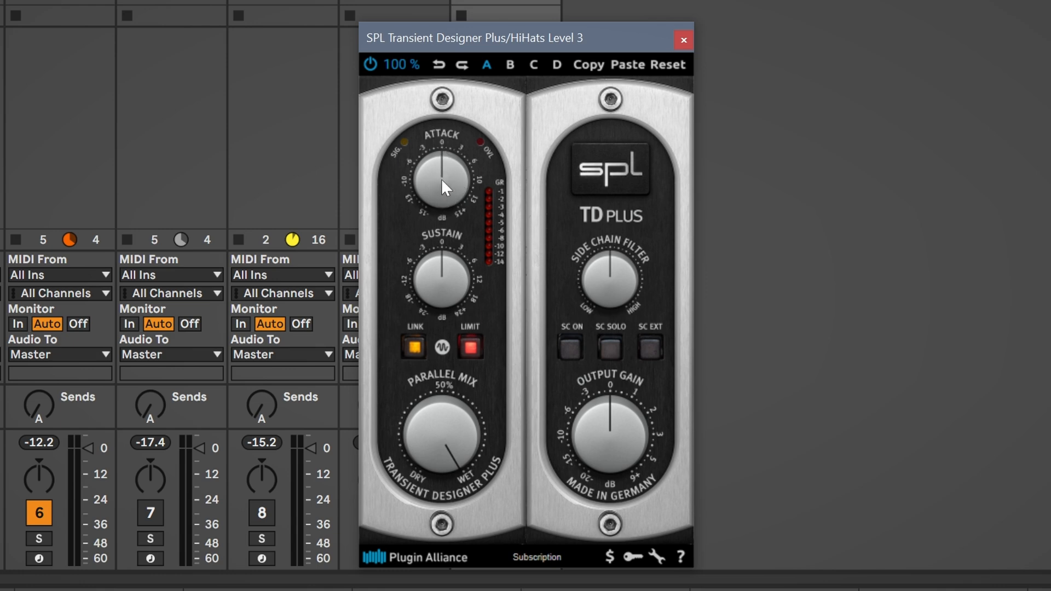
Boost the SPL Transient Designer Plus attack to between 3 and 6 dB and trim its output gain slightly, comparing the result against bypass
mouse_move(441, 187)
left_mouse_down()
mouse_move(438, 94)
mouse_move(443, 165)
left_mouse_up()
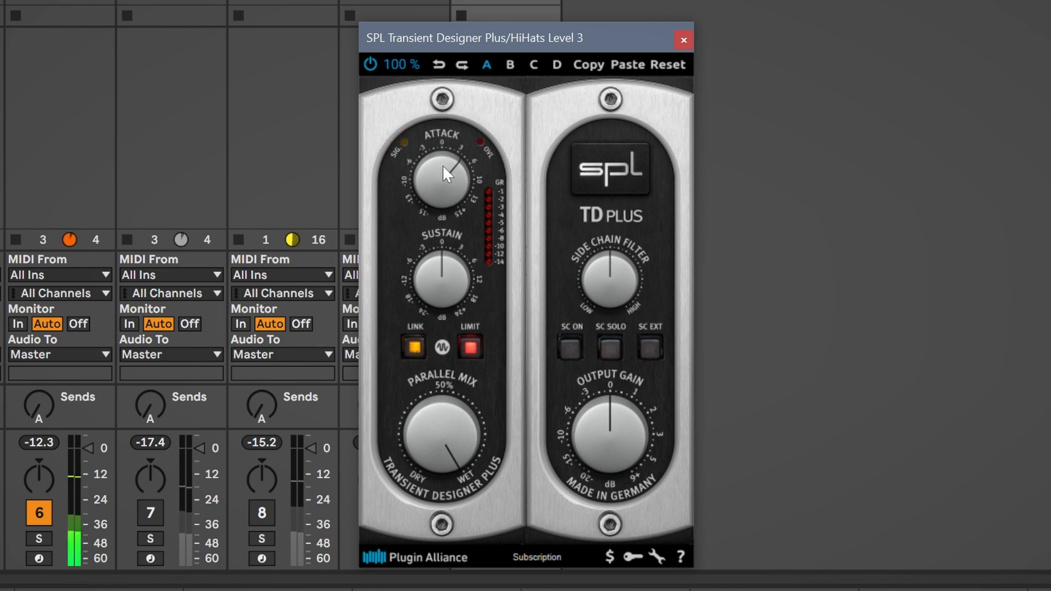
left_click_drag(619, 416, 619, 423)
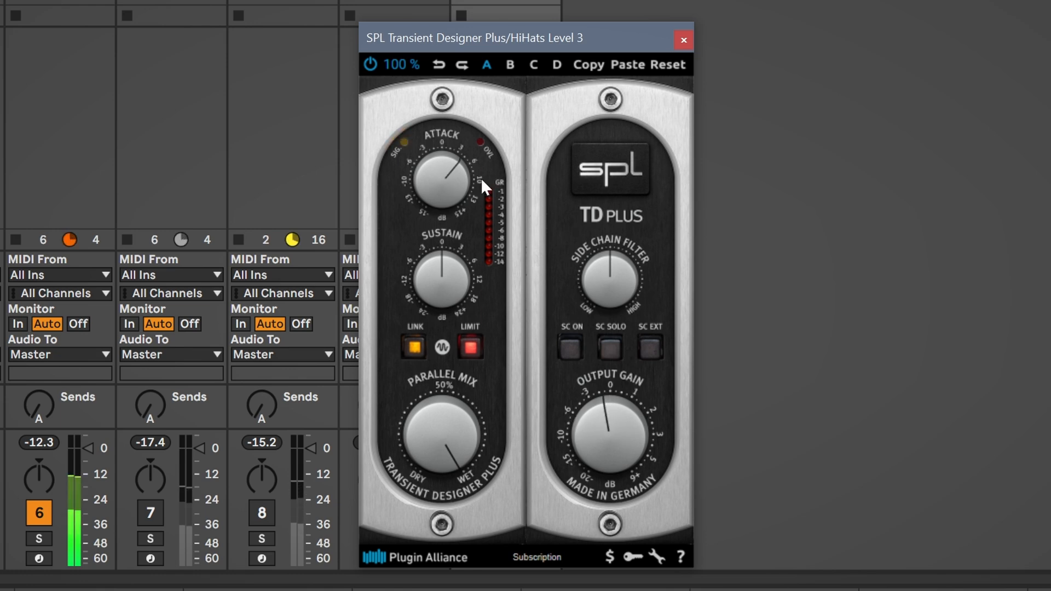
left_click(370, 64)
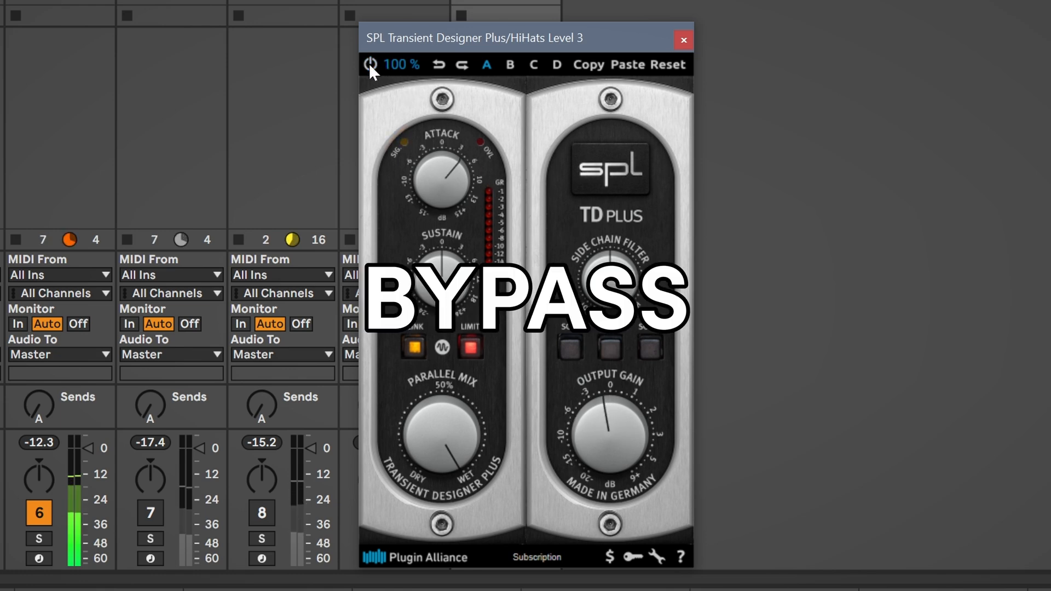
left_click(370, 63)
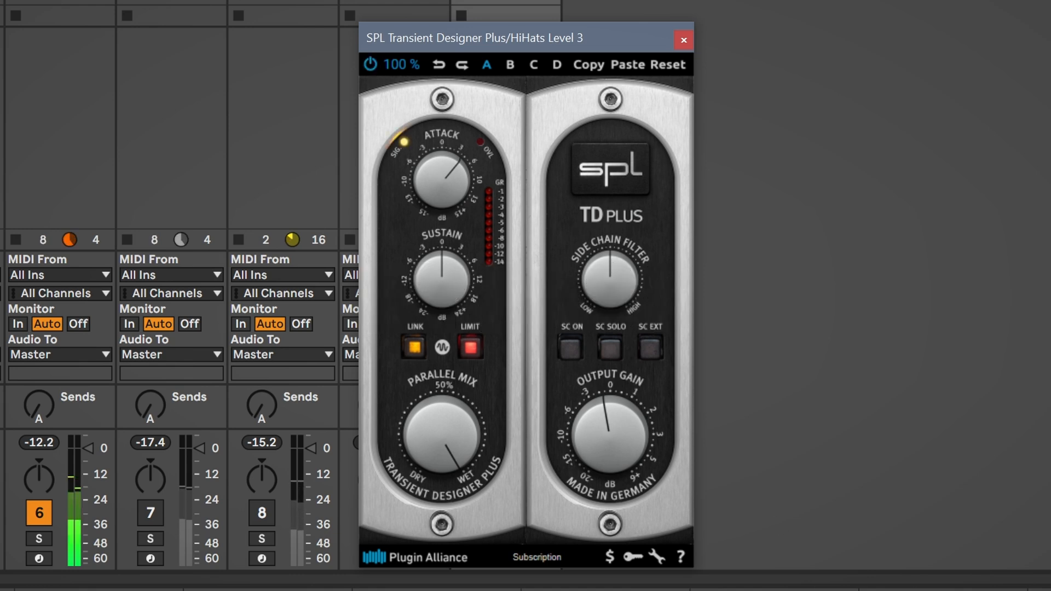